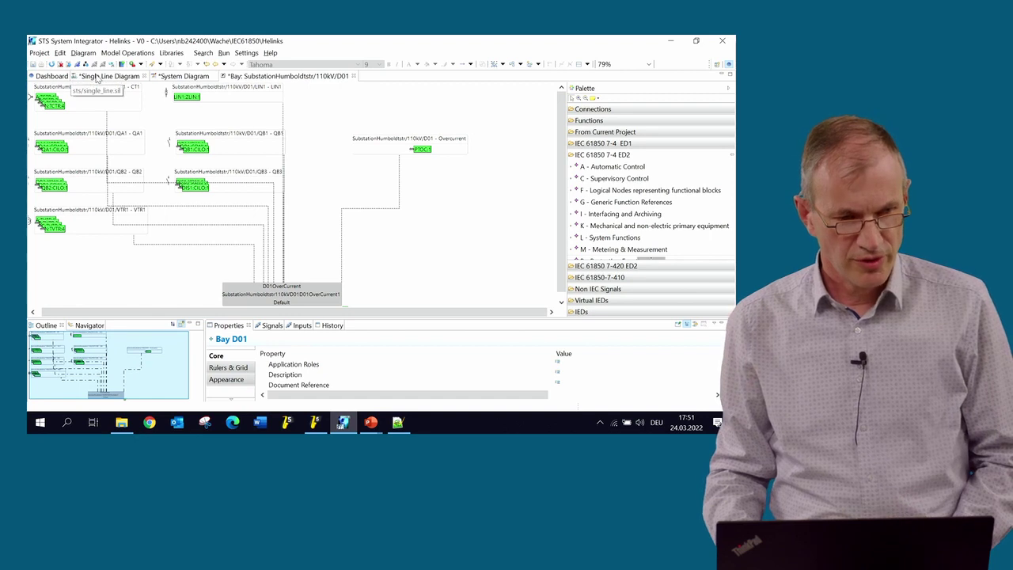
Review the single line diagram, the system diagram and the D01 bay diagram of SubstationHumboldtstr.
{"action": "left_click", "coordinate": [98, 76]}
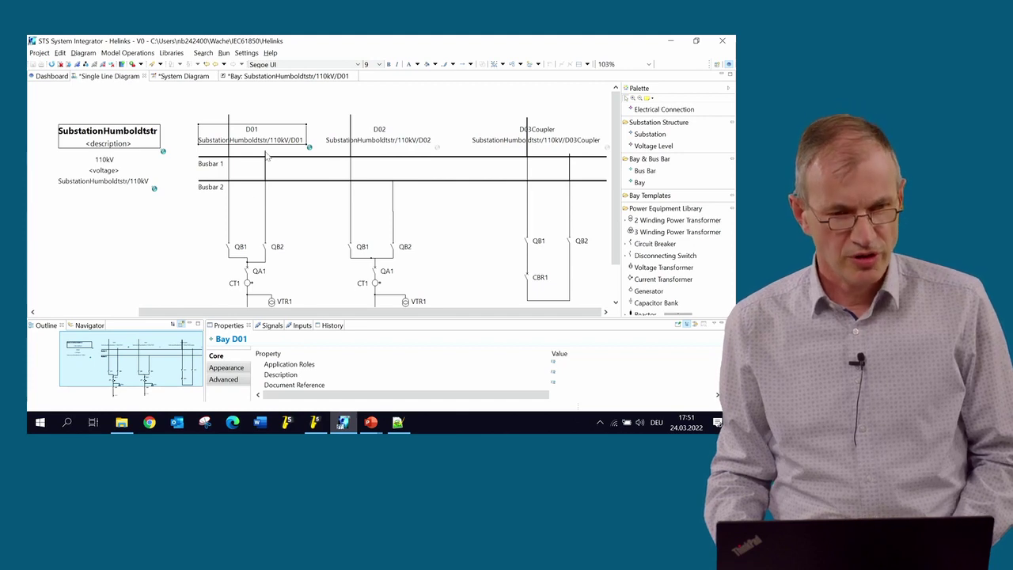
{"action": "left_click", "coordinate": [198, 77]}
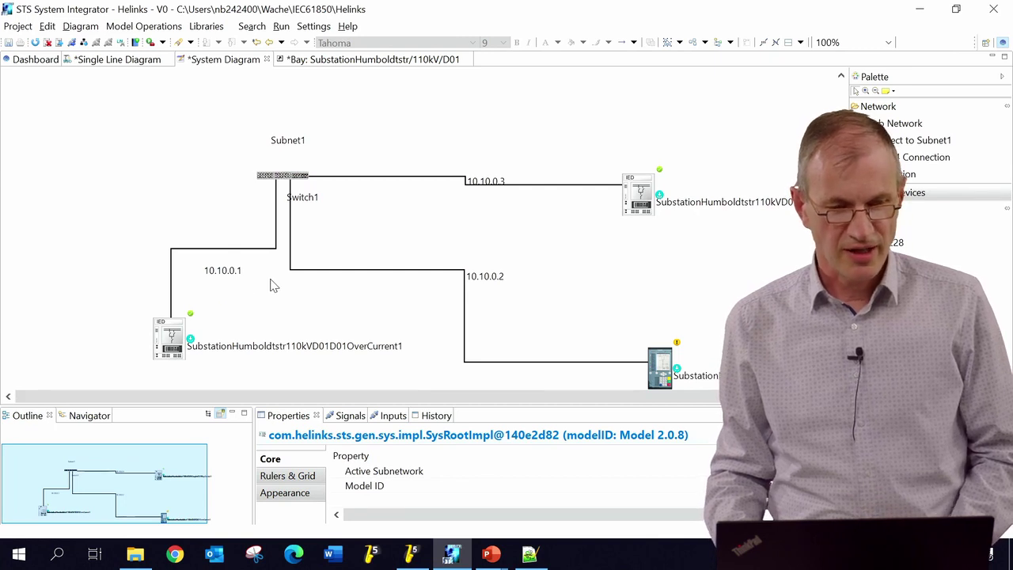
{"action": "left_click", "coordinate": [374, 63]}
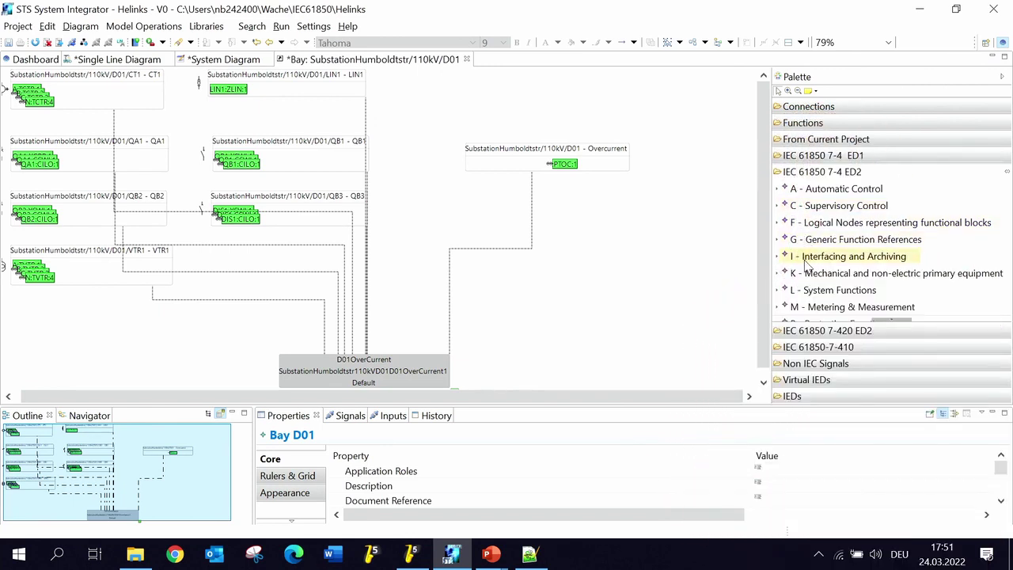
Browse the protection function logical nodes of the IEC 61850 7-4 ED2 library, including PTOC and PTOV.
{"action": "scroll", "coordinate": [802, 276], "scroll_direction": "down", "scroll_amount": 1}
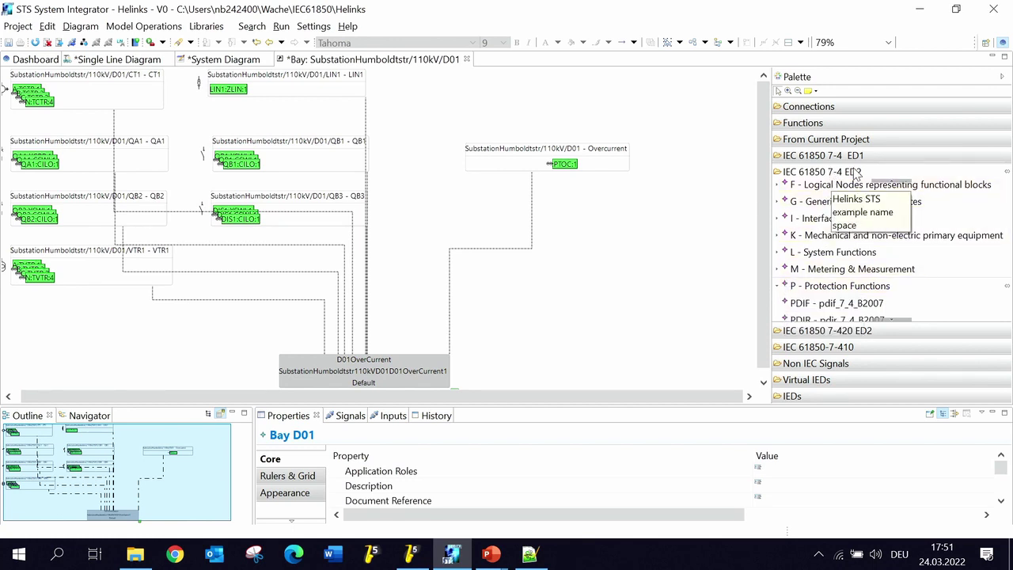
{"action": "left_click", "coordinate": [786, 287]}
{"action": "scroll", "coordinate": [785, 288], "scroll_direction": "down", "scroll_amount": 1}
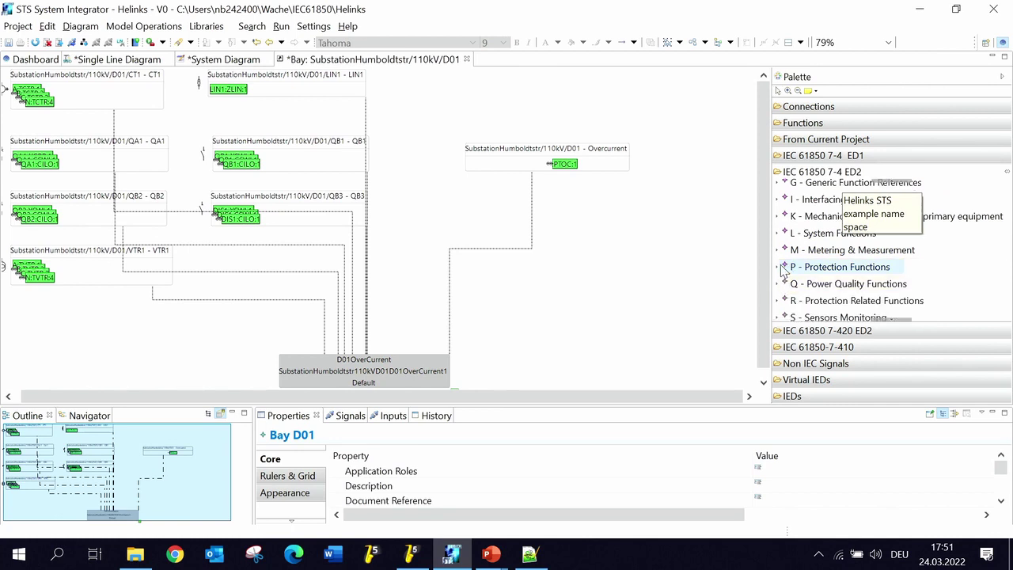
{"action": "left_click", "coordinate": [779, 269]}
{"action": "scroll", "coordinate": [795, 287], "scroll_direction": "down", "scroll_amount": 4}
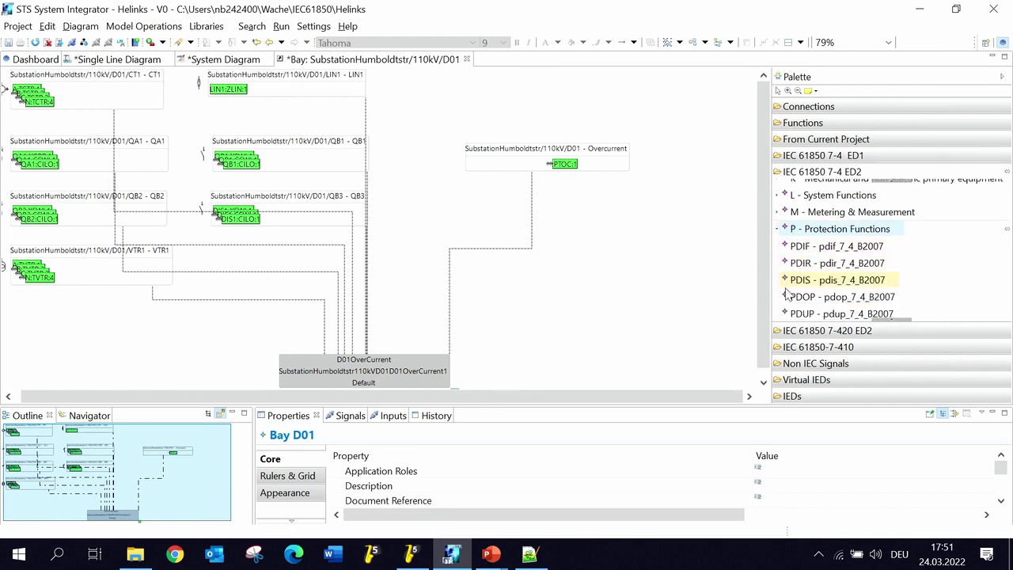
{"action": "scroll", "coordinate": [799, 289], "scroll_direction": "down", "scroll_amount": 10}
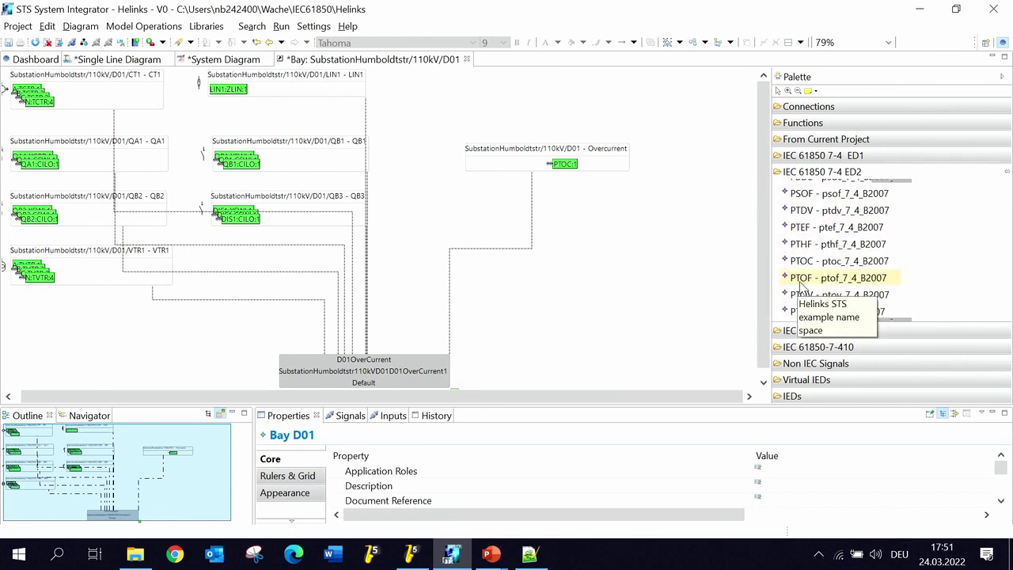
{"action": "scroll", "coordinate": [818, 279], "scroll_direction": "down", "scroll_amount": 2}
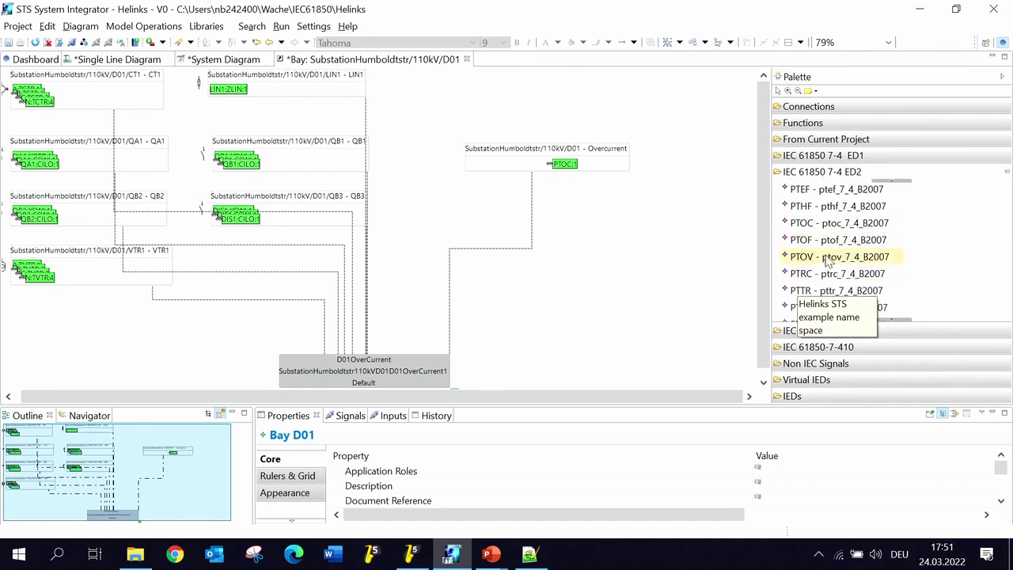
{"action": "left_click_drag", "start_coordinate": [815, 258], "coordinate": [620, 219]}
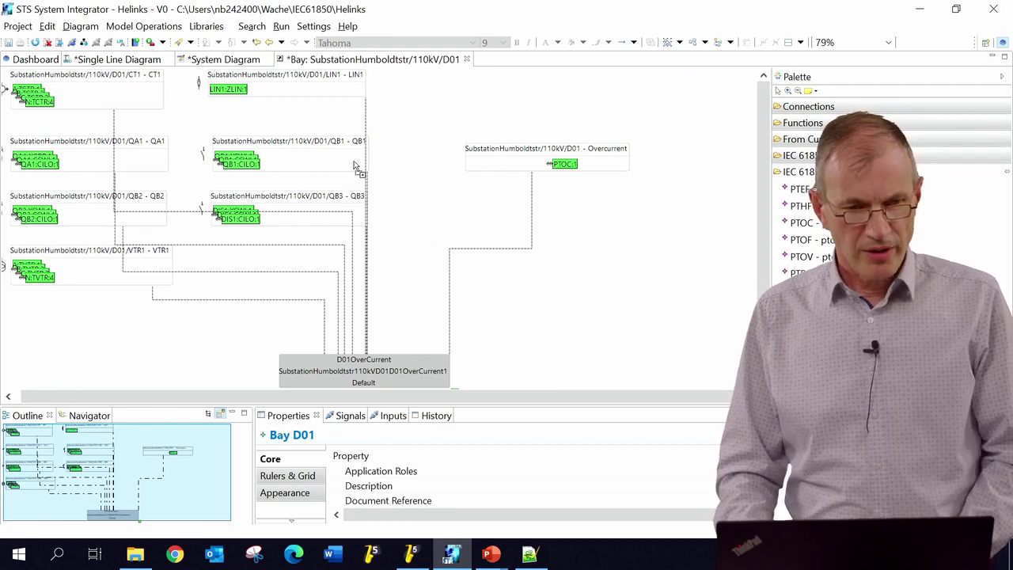
Switch to Notepad++ and examine the Busbar 1 bay and the first IED section of the modified SCD file.
{"action": "left_click", "coordinate": [531, 556]}
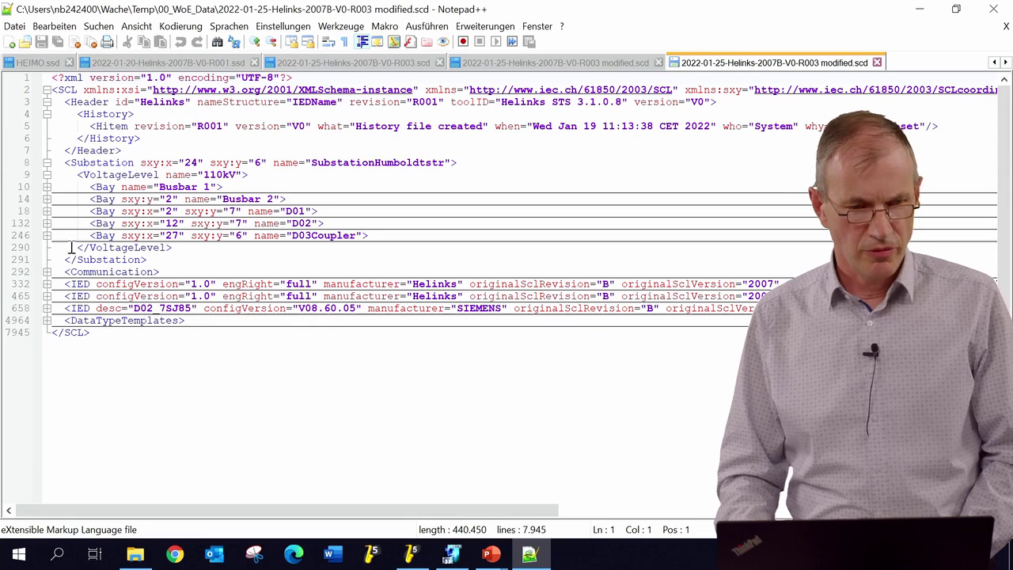
{"action": "left_click", "coordinate": [47, 187]}
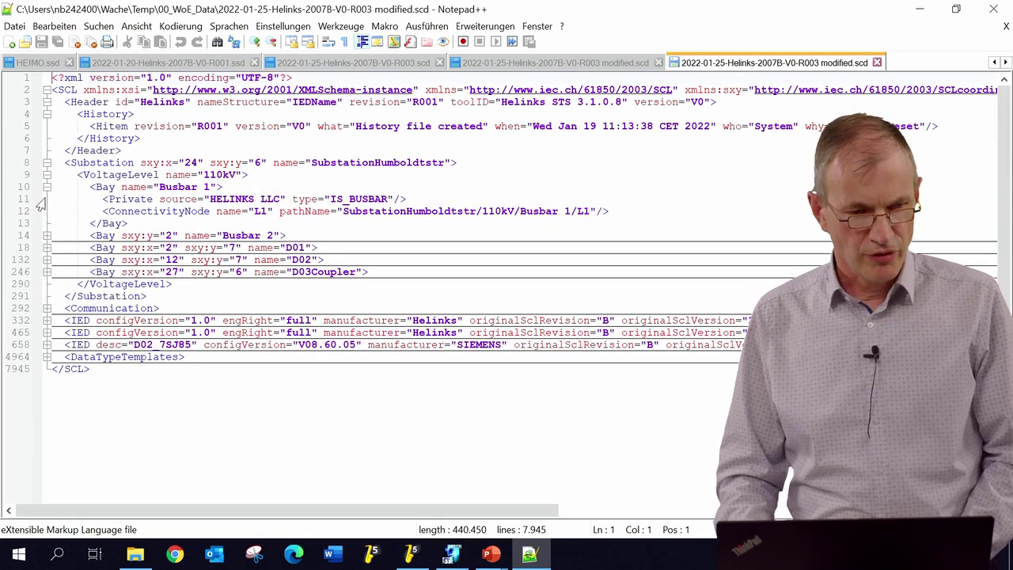
{"action": "left_click", "coordinate": [47, 188]}
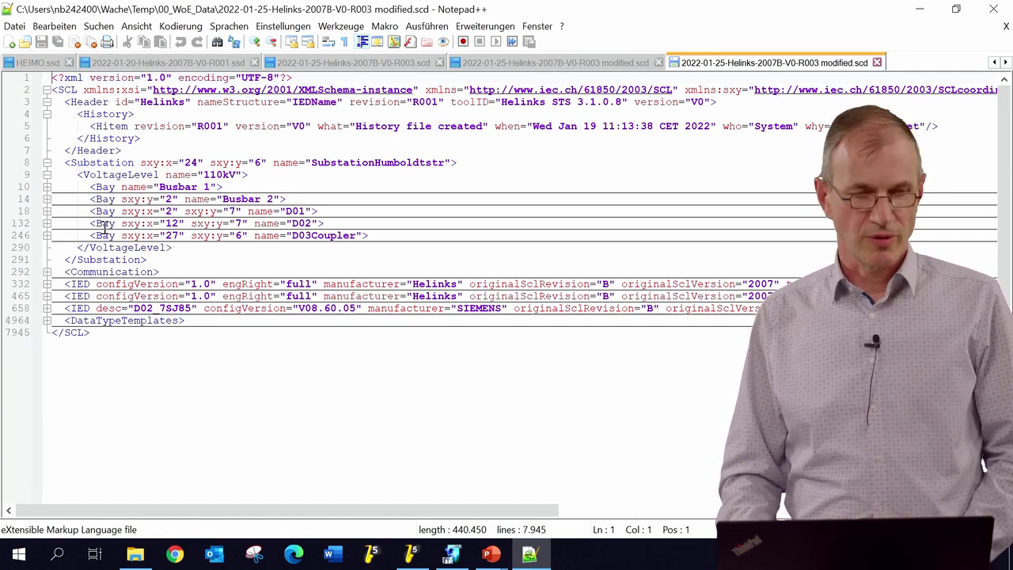
{"action": "left_click", "coordinate": [46, 283]}
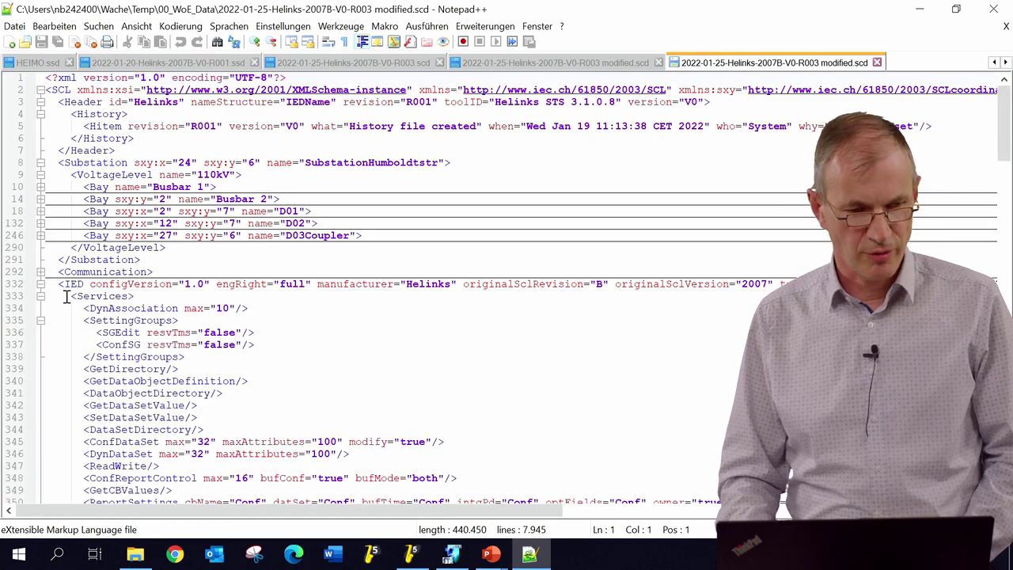
{"action": "scroll", "coordinate": [66, 296], "scroll_direction": "down", "scroll_amount": 19}
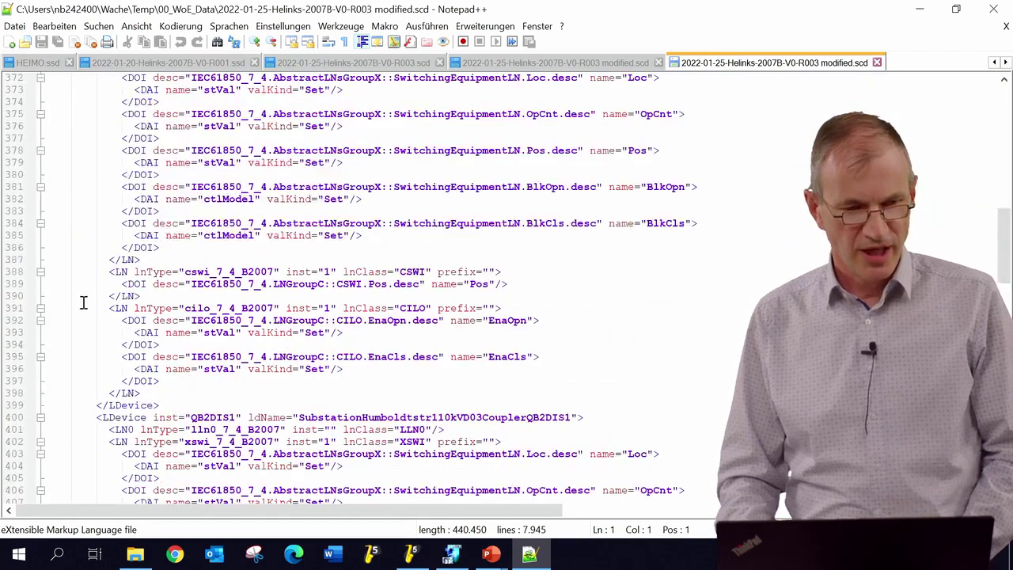
{"action": "scroll", "coordinate": [83, 303], "scroll_direction": "down", "scroll_amount": 16}
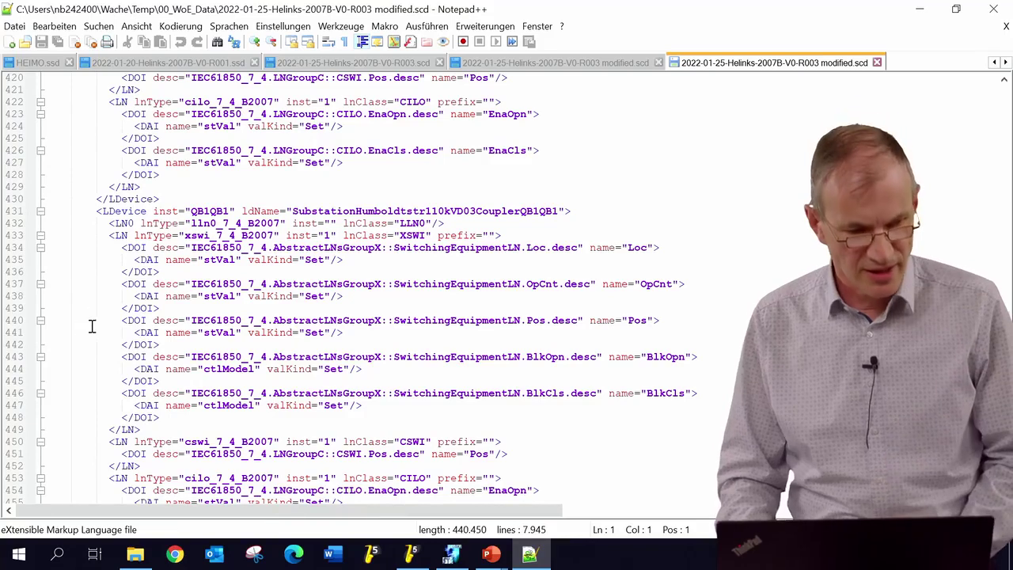
{"action": "scroll", "coordinate": [66, 414], "scroll_direction": "down", "scroll_amount": 9}
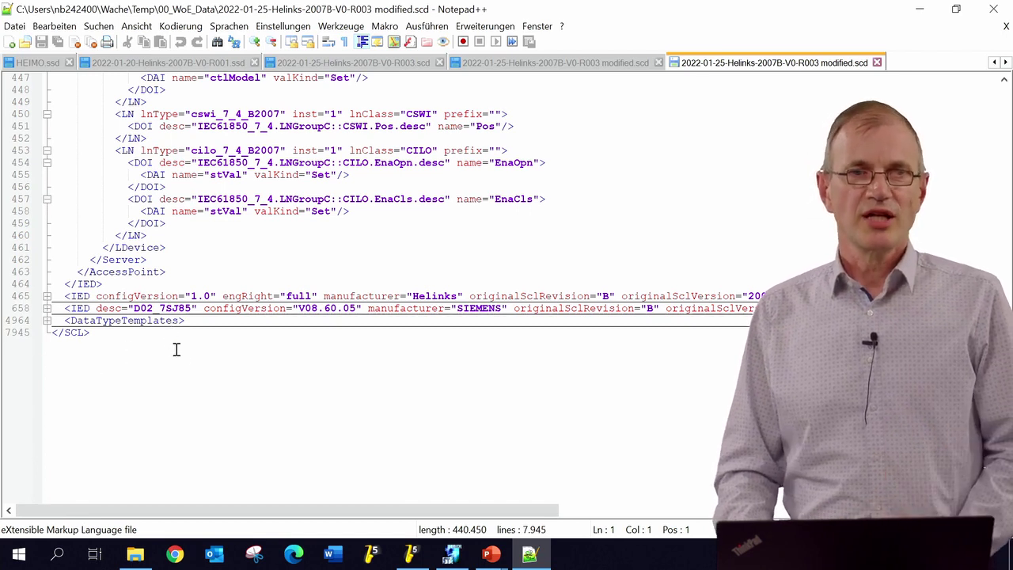
Switch to DIGSI 5 and create a new project named TestTDE9.
{"action": "left_click", "coordinate": [411, 554]}
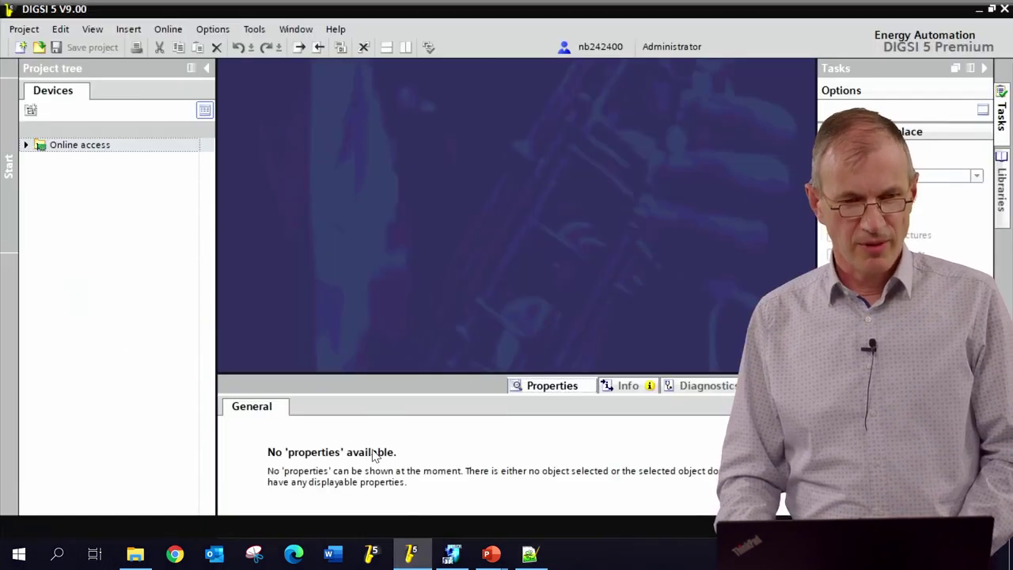
{"action": "left_click", "coordinate": [21, 47]}
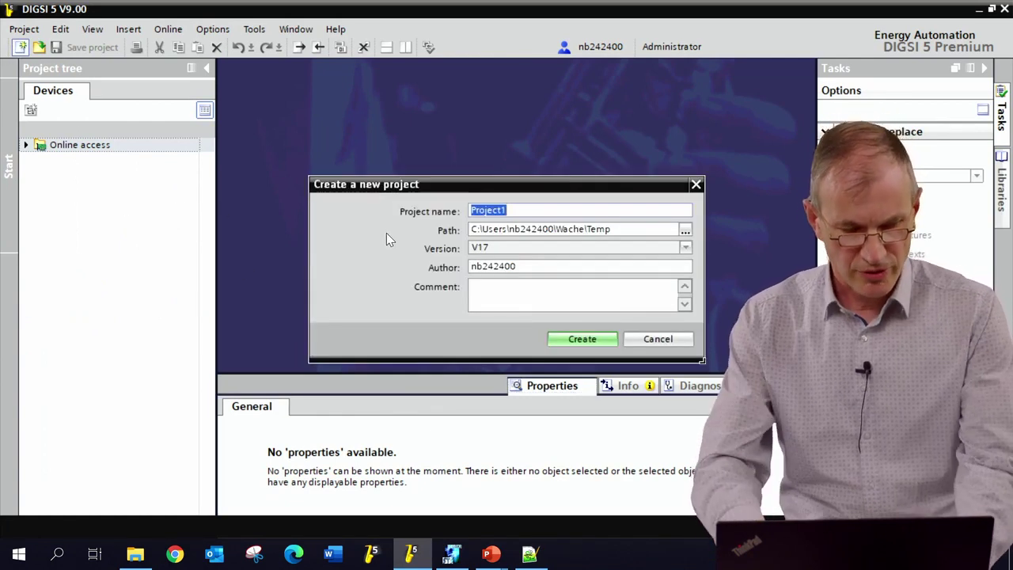
{"action": "type", "text": "Test"}
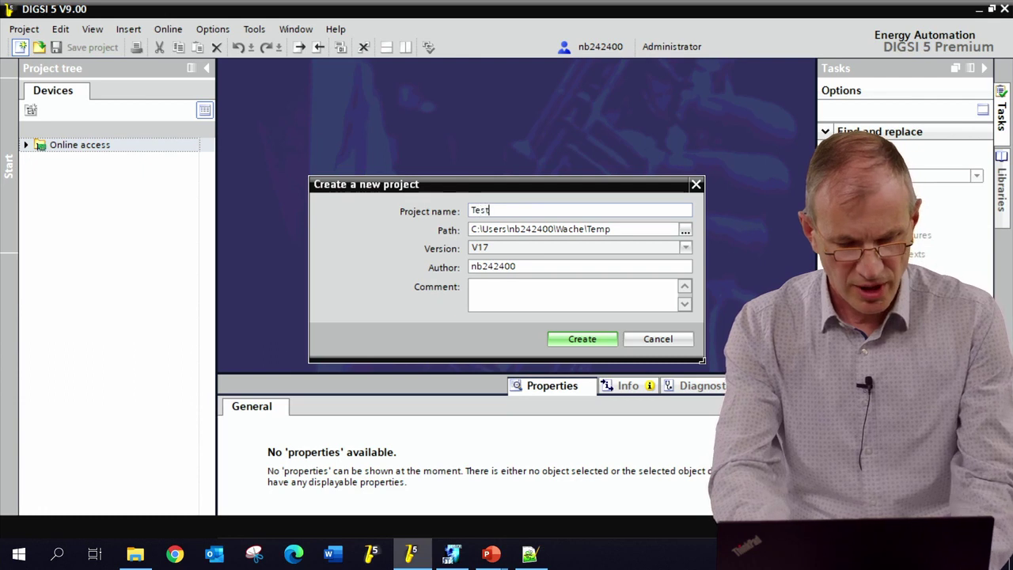
{"action": "type", "text": "TDE9"}
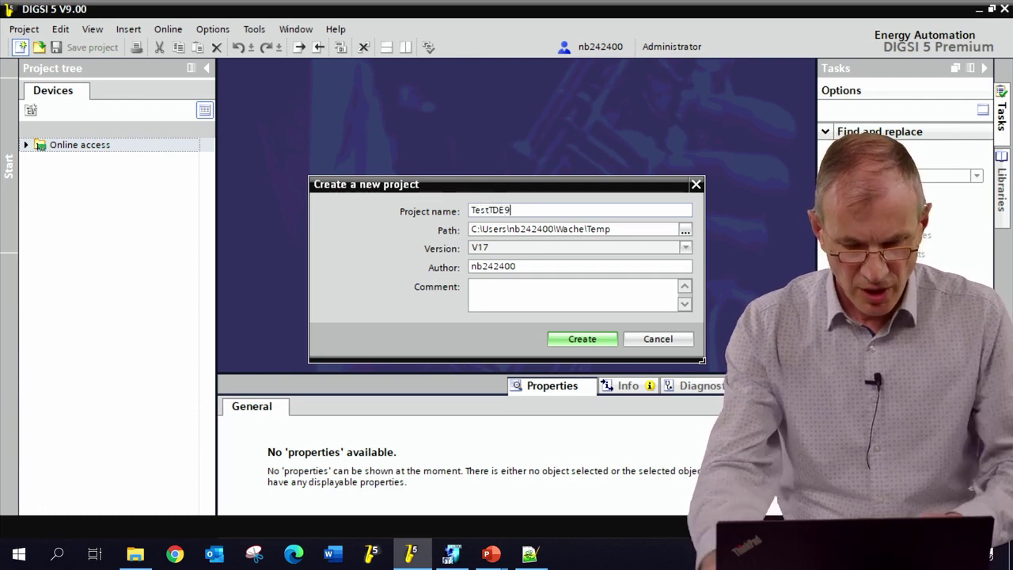
{"action": "key", "text": "Return"}
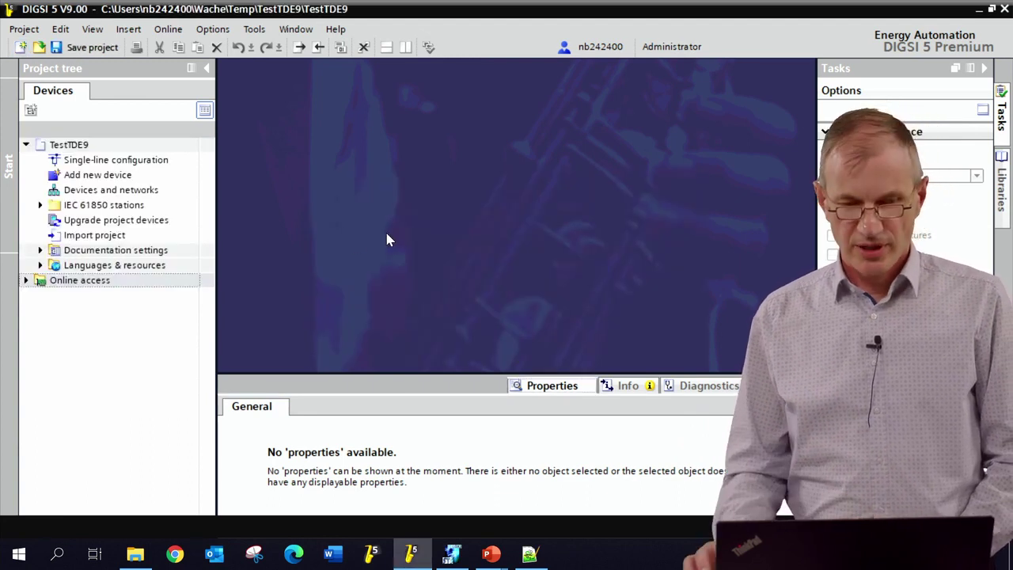
Open the specification import for IEC 61850 stations and load the SCD file 2022-01-25-Helinks-2007B-V0-R003 modified.scd.
{"action": "left_click", "coordinate": [37, 209]}
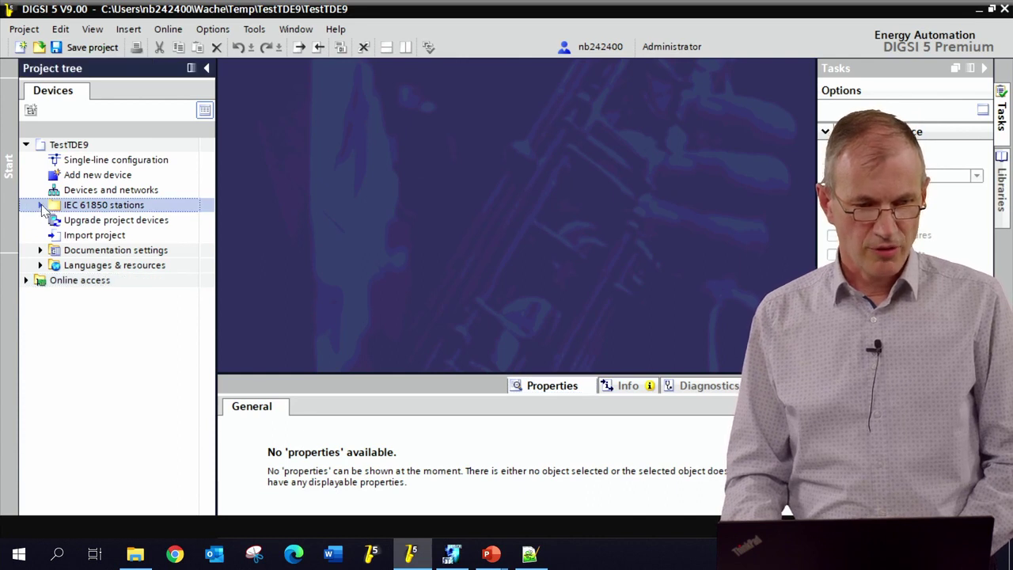
{"action": "left_click", "coordinate": [41, 206]}
{"action": "double_click", "coordinate": [119, 235]}
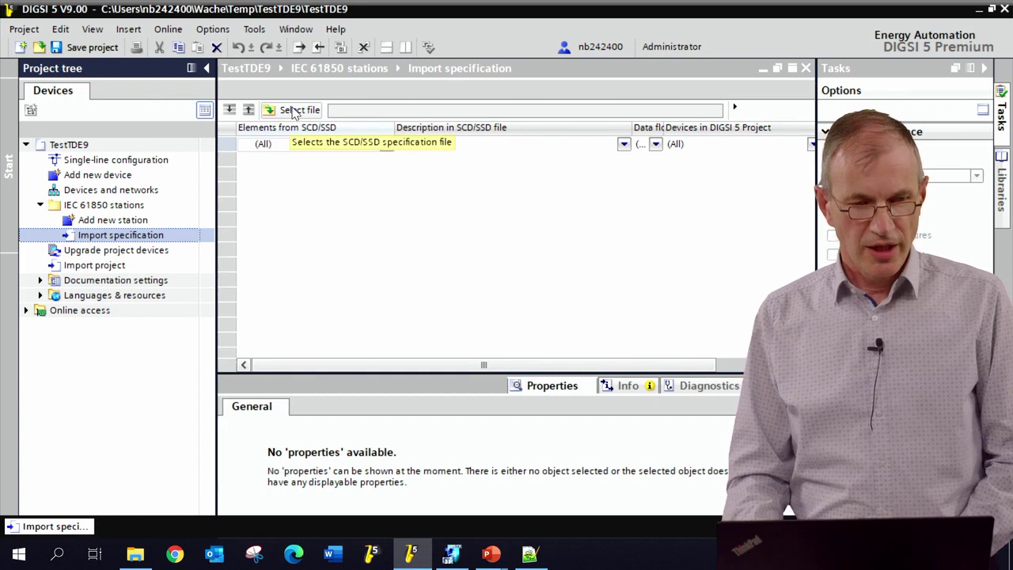
{"action": "left_click", "coordinate": [294, 112]}
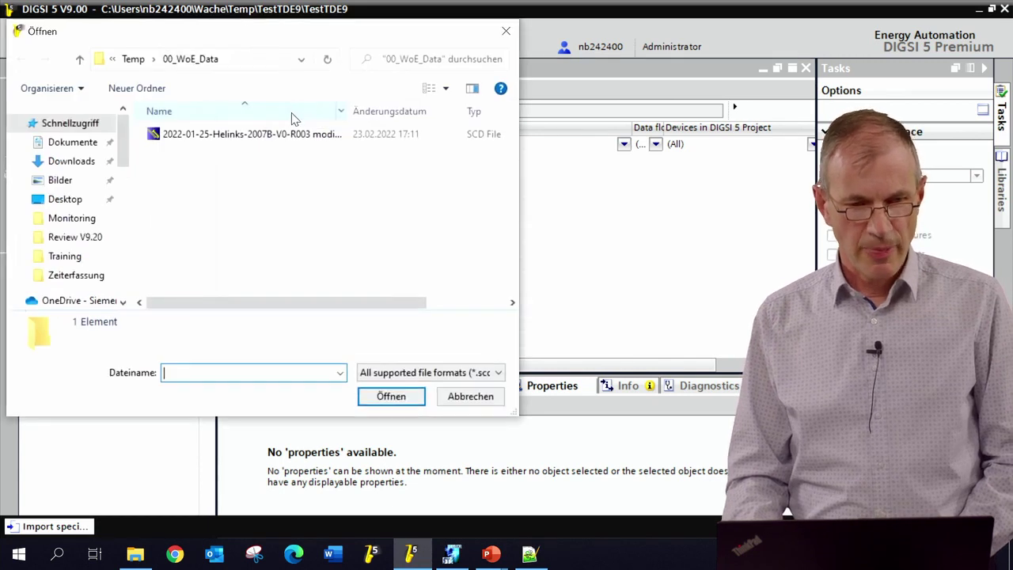
{"action": "left_click", "coordinate": [257, 141]}
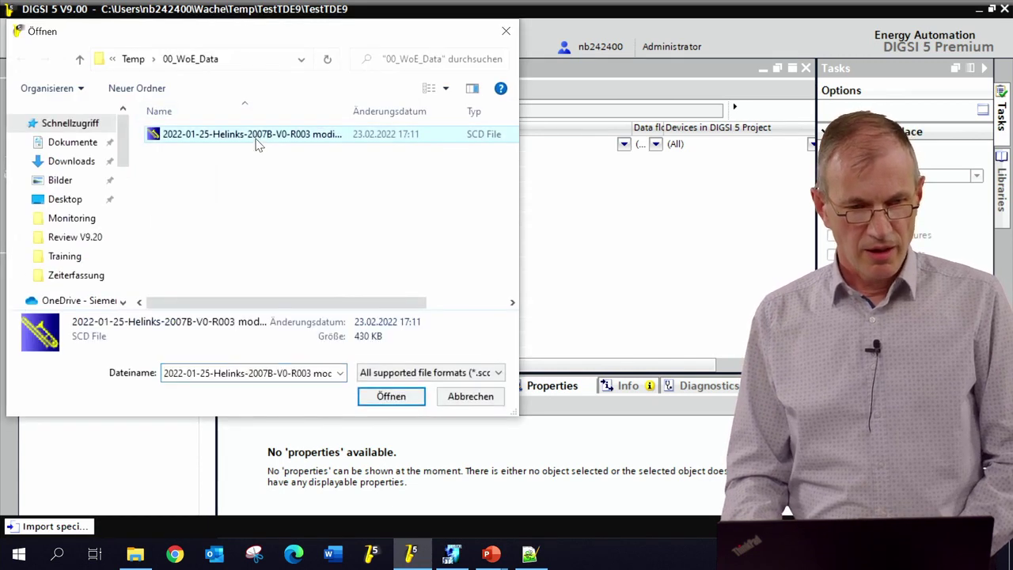
{"action": "left_click", "coordinate": [391, 396]}
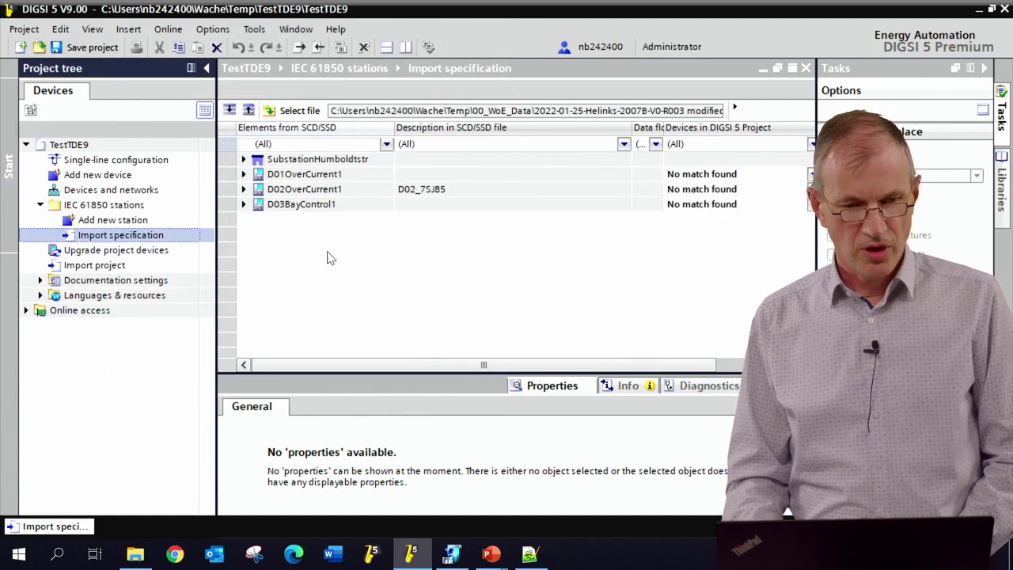
Expand SubstationHumboldtstr and its 110kV level down to the equipment of bay D01.
{"action": "left_click", "coordinate": [246, 153]}
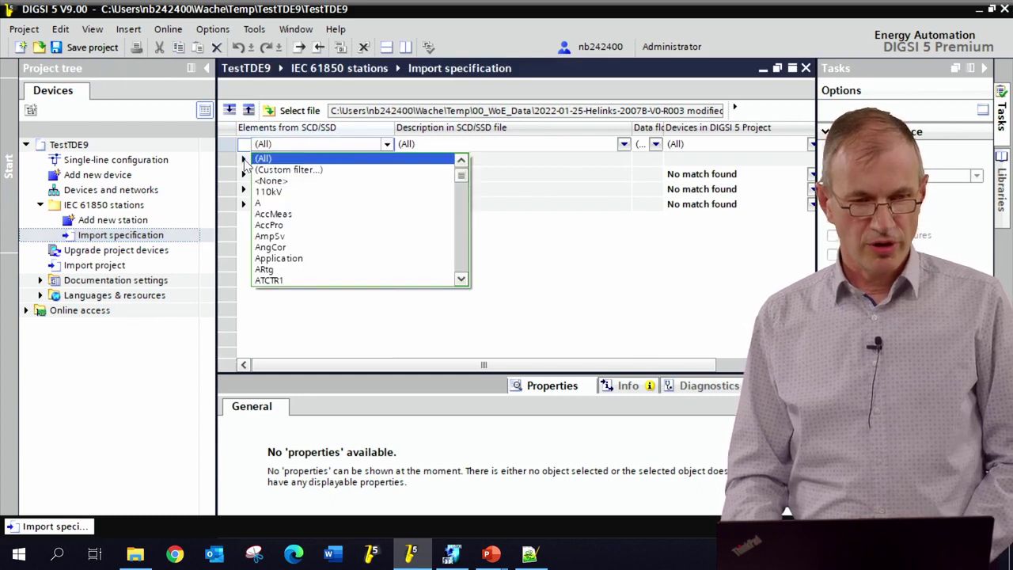
{"action": "left_click", "coordinate": [244, 161]}
{"action": "left_click", "coordinate": [244, 159]}
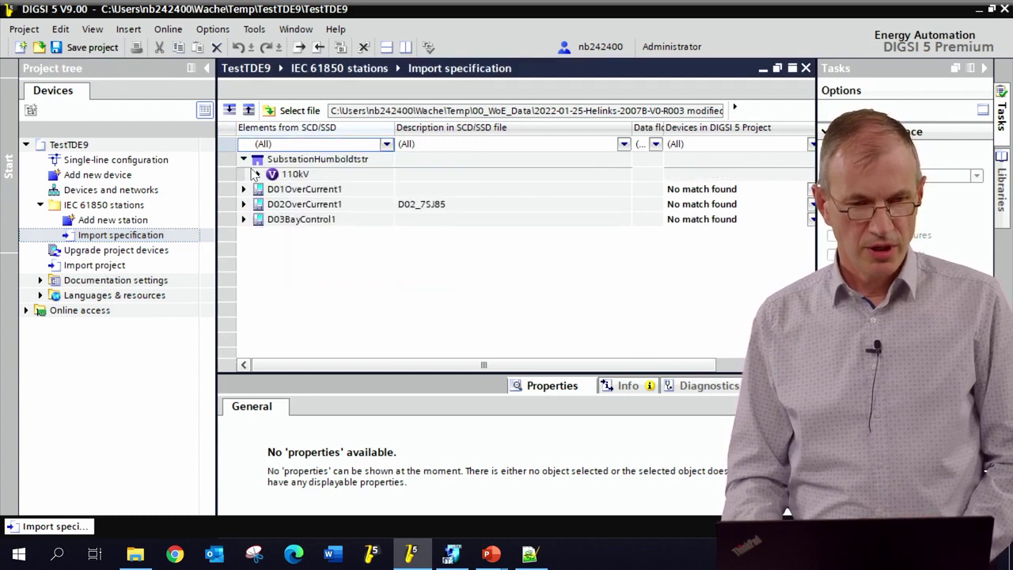
{"action": "left_click", "coordinate": [259, 175]}
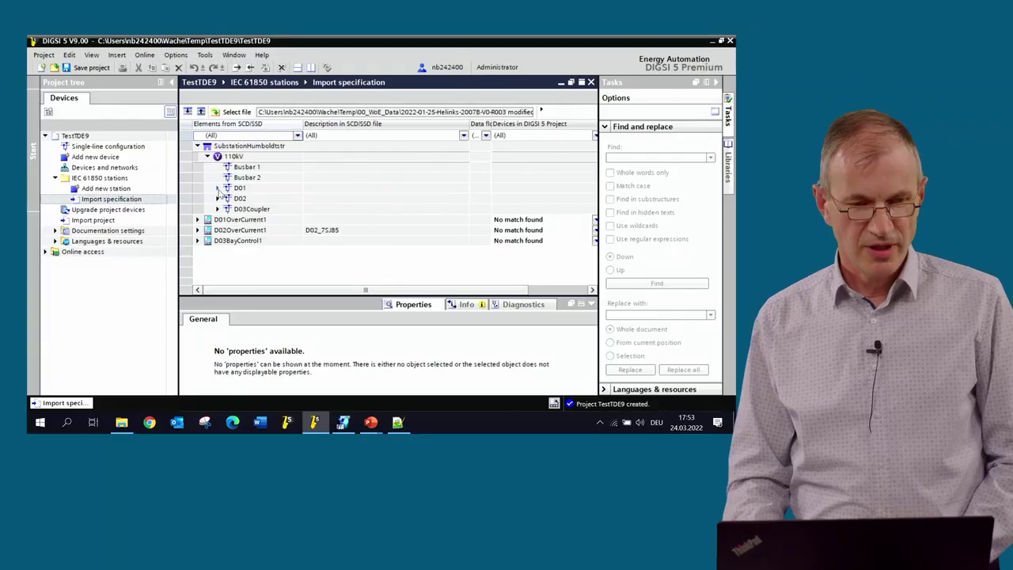
{"action": "left_click", "coordinate": [218, 188]}
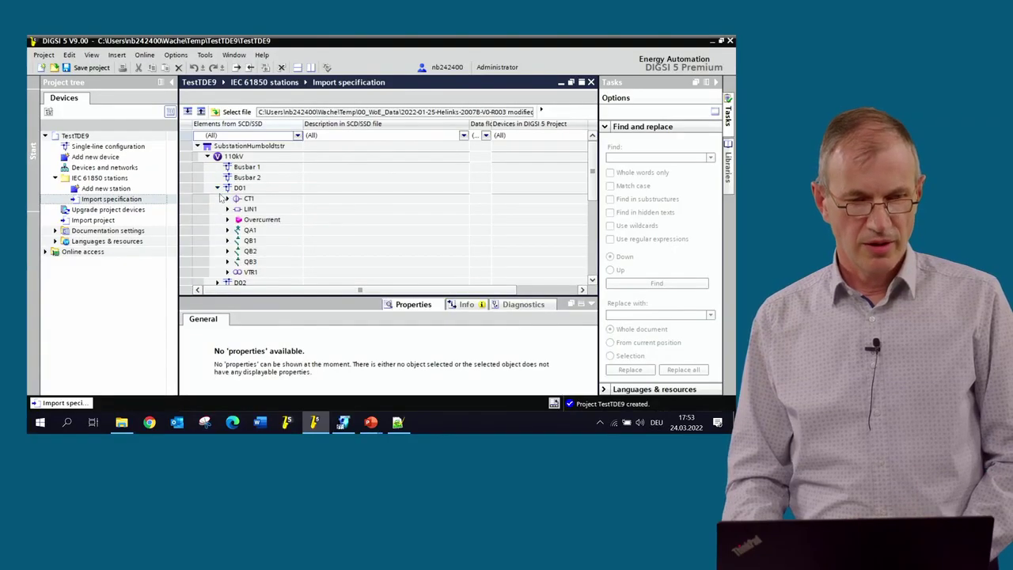
{"action": "scroll", "coordinate": [227, 205], "scroll_direction": "down", "scroll_amount": 1}
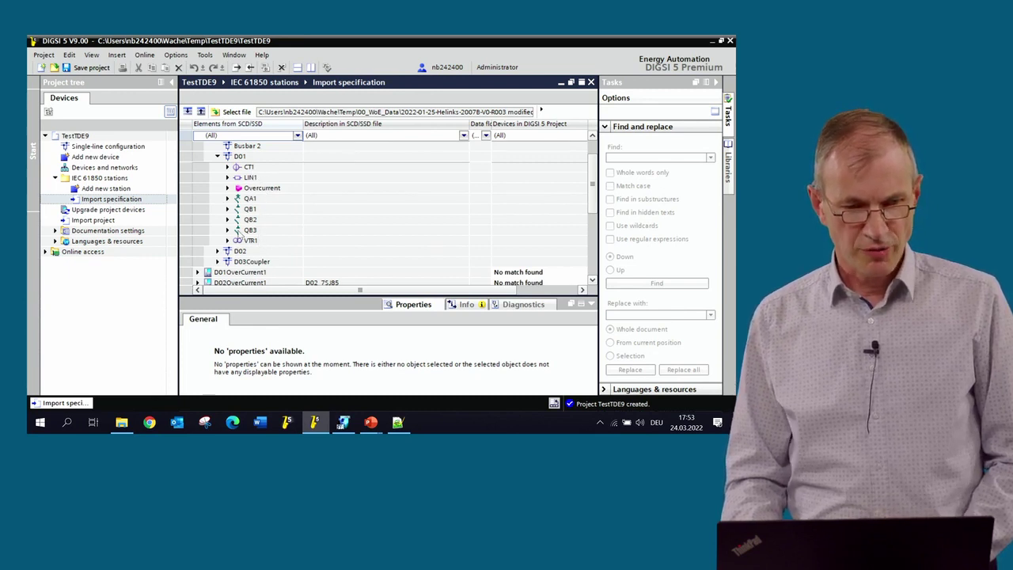
Inspect the devices assigned to the Overcurrent function and to QA1 in bay D01.
{"action": "left_click", "coordinate": [228, 188]}
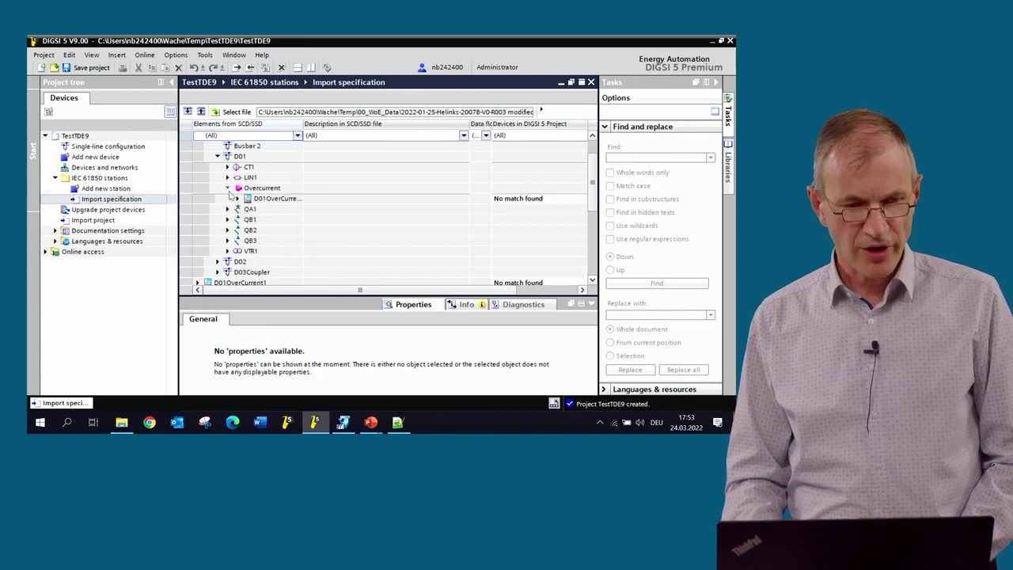
{"action": "left_click", "coordinate": [237, 199]}
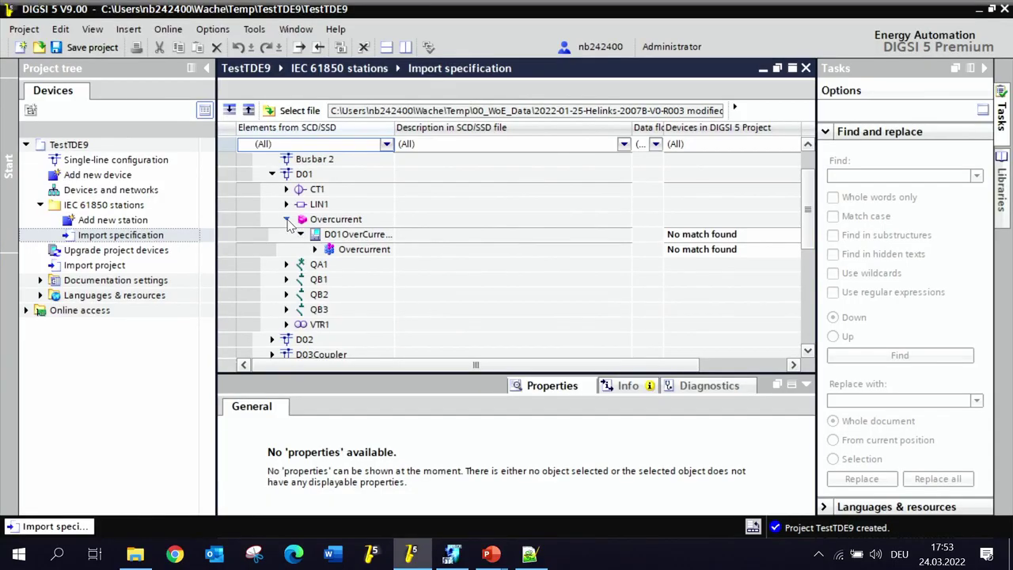
{"action": "left_click", "coordinate": [287, 220]}
{"action": "left_click", "coordinate": [283, 238]}
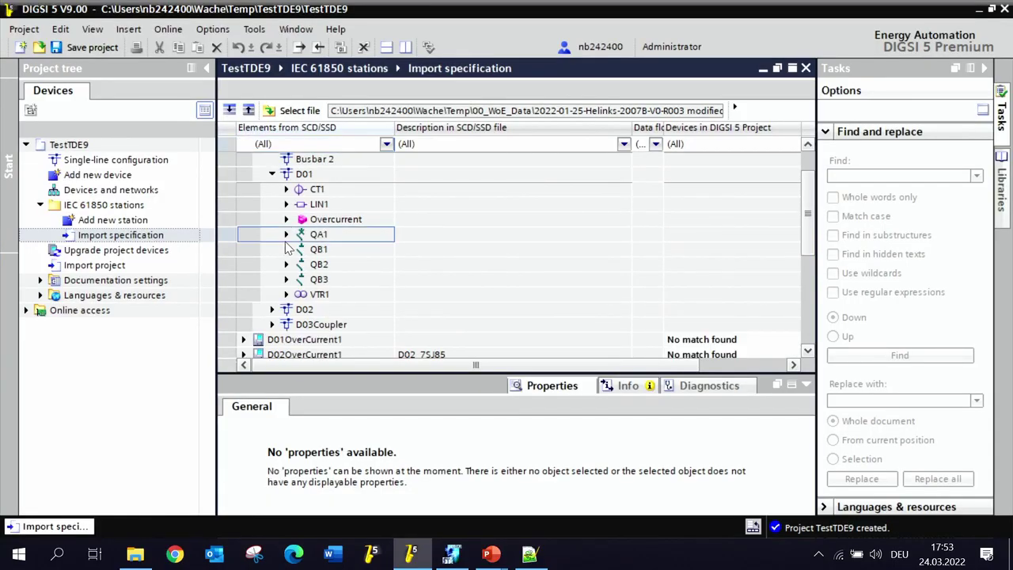
{"action": "left_click", "coordinate": [287, 236]}
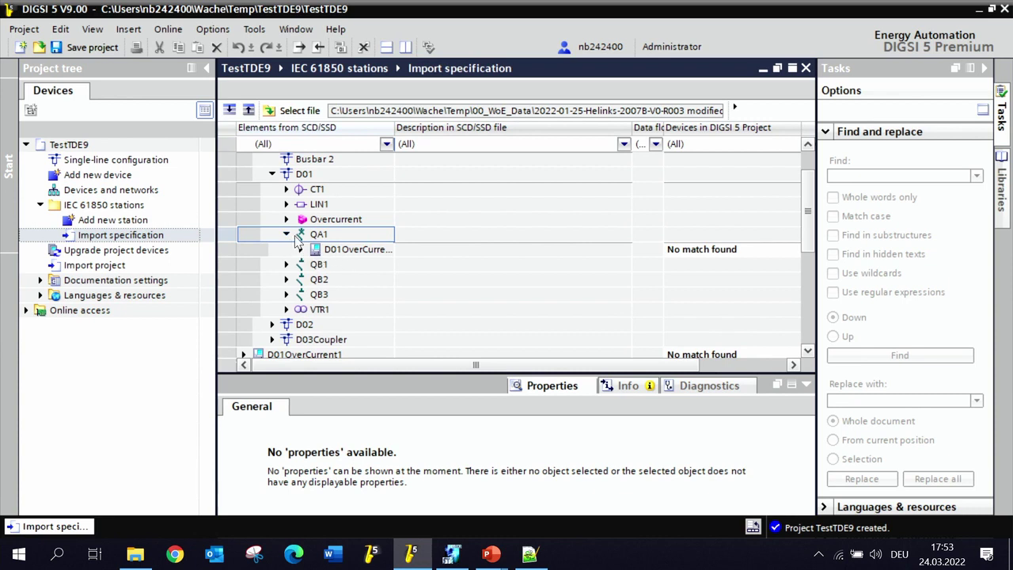
Collapse bay D01 and SubstationHumboldtstr, and look through the logical devices specified for D01OverCurrent1.
{"action": "left_click", "coordinate": [287, 235]}
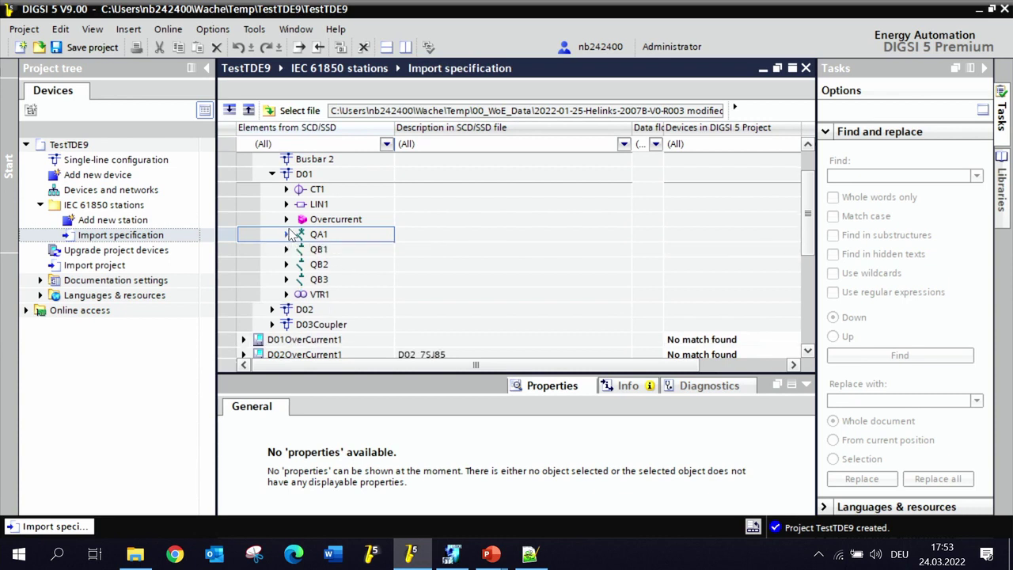
{"action": "left_click", "coordinate": [272, 175]}
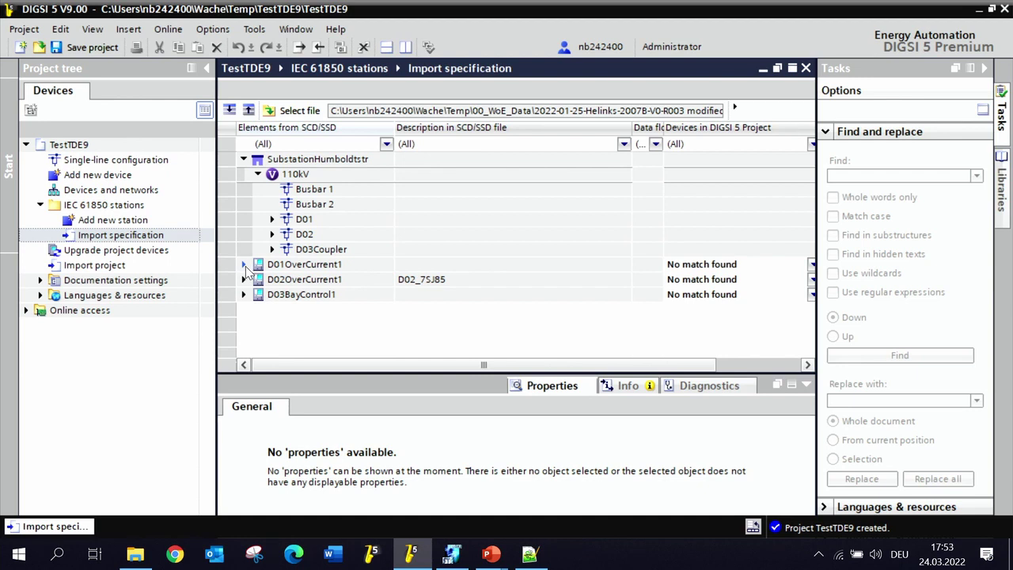
{"action": "left_click", "coordinate": [245, 160]}
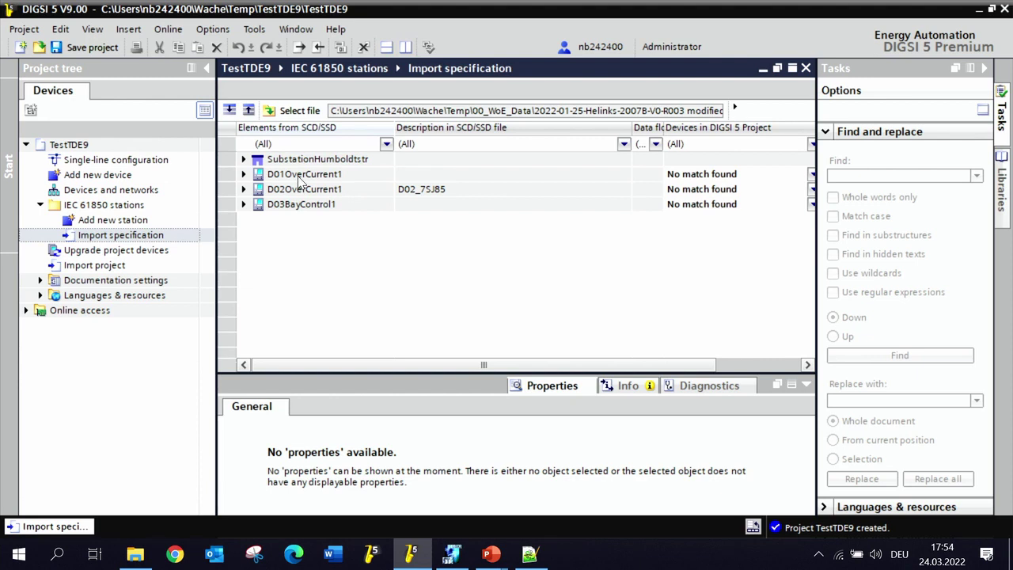
{"action": "left_click", "coordinate": [244, 174]}
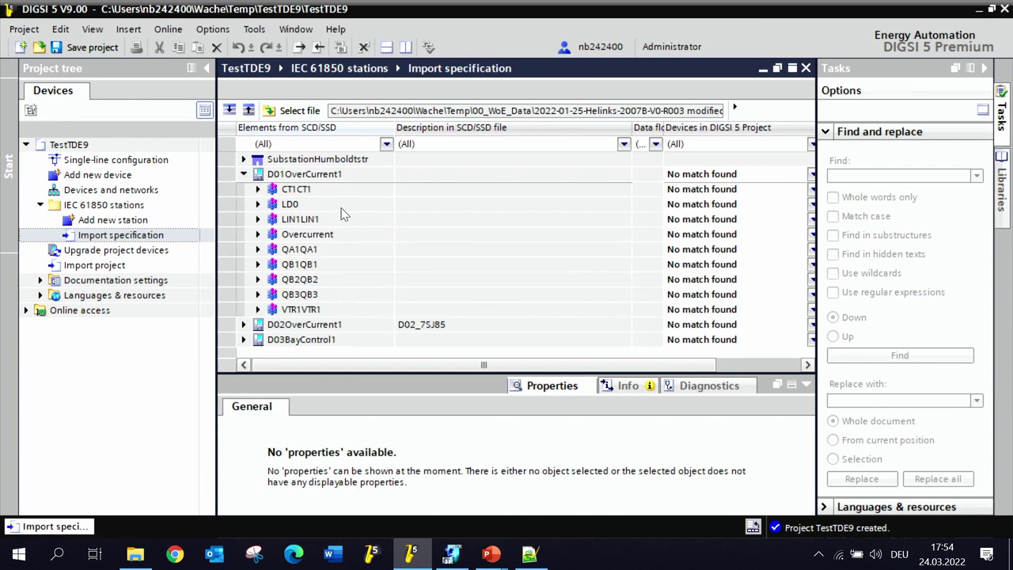
{"action": "left_click", "coordinate": [245, 174]}
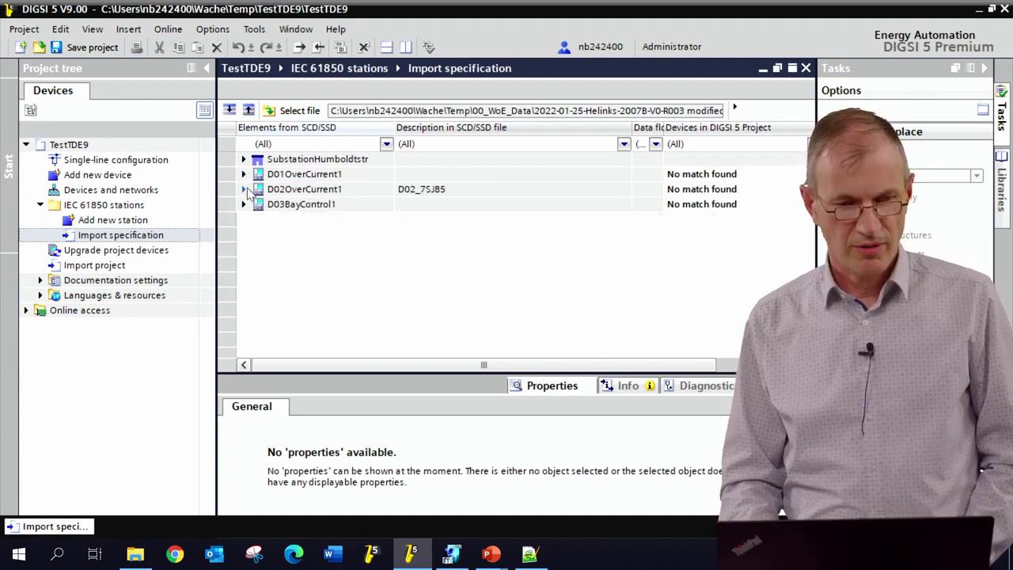
Look through the logical devices specified for D02OverCurrent1, including its VI3p1 functions.
{"action": "left_click", "coordinate": [245, 190]}
{"action": "scroll", "coordinate": [303, 267], "scroll_direction": "down", "scroll_amount": 5}
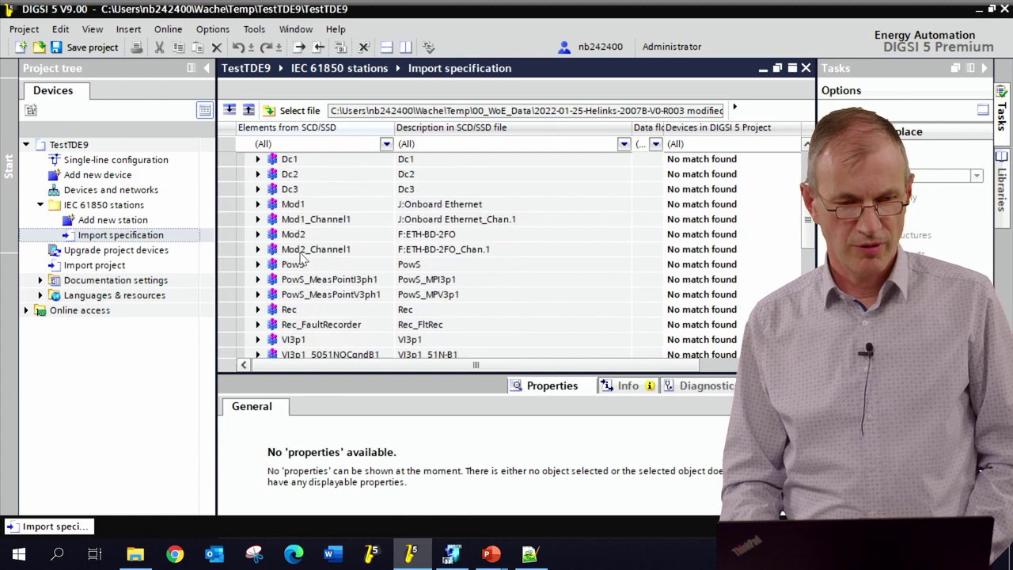
{"action": "scroll", "coordinate": [303, 268], "scroll_direction": "down", "scroll_amount": 1}
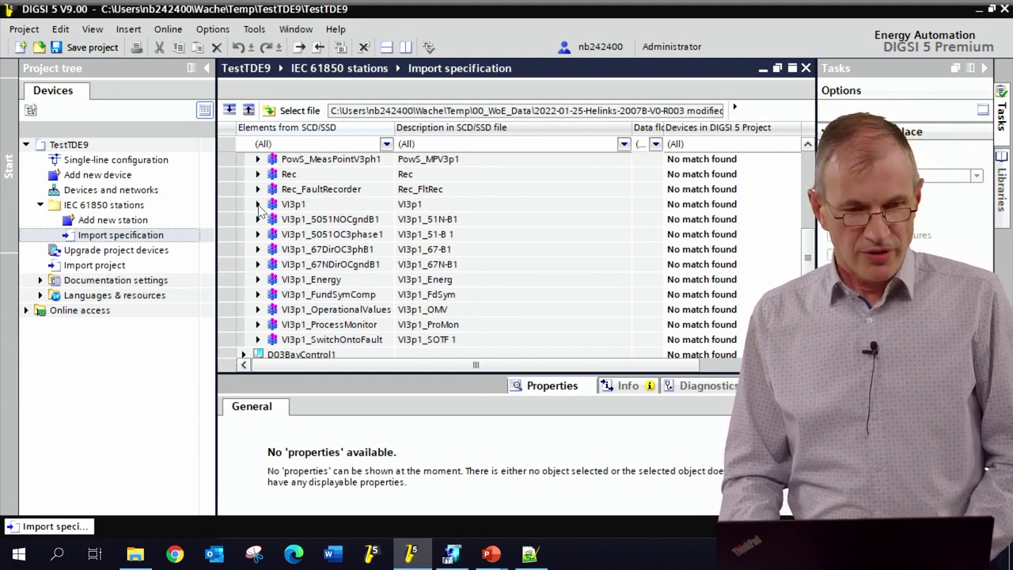
{"action": "scroll", "coordinate": [247, 204], "scroll_direction": "up", "scroll_amount": 6}
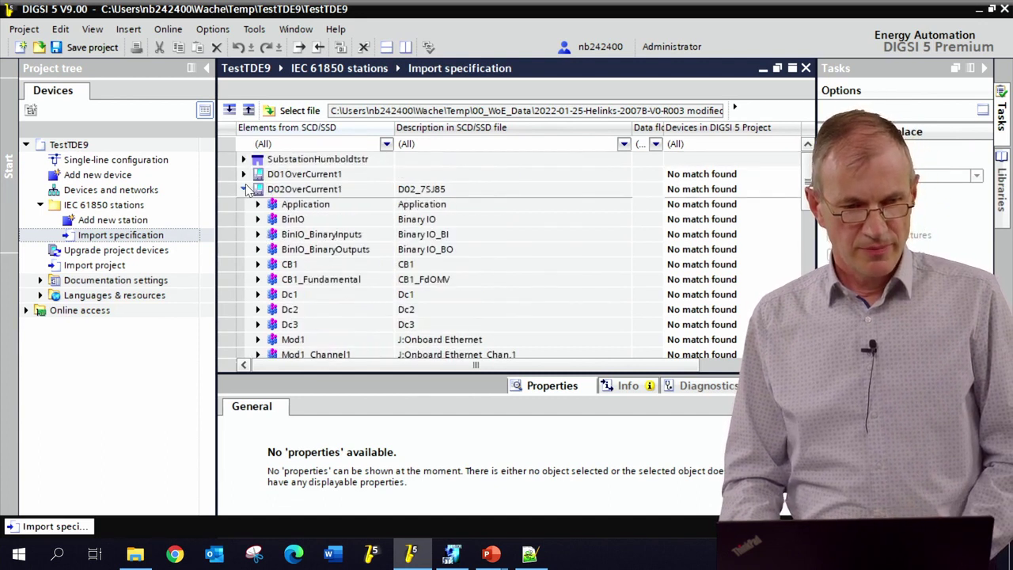
{"action": "left_click", "coordinate": [243, 190]}
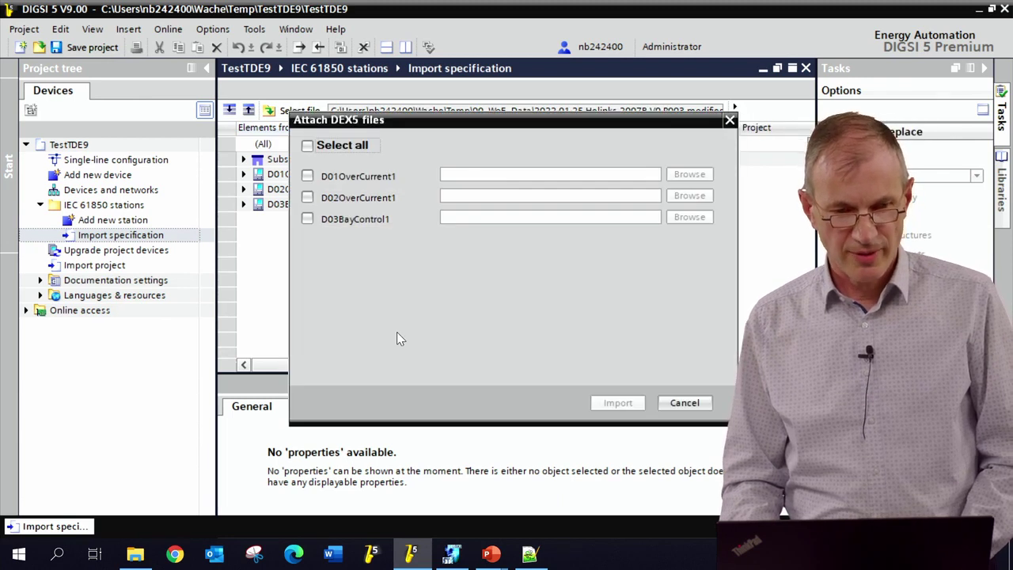
In the DEX5 attachment dialog, assign the device archive 7SJ85_2.dex5 to D01OverCurrent1 and D02OverCurrent1.
{"action": "left_click", "coordinate": [310, 178]}
{"action": "left_click", "coordinate": [307, 198]}
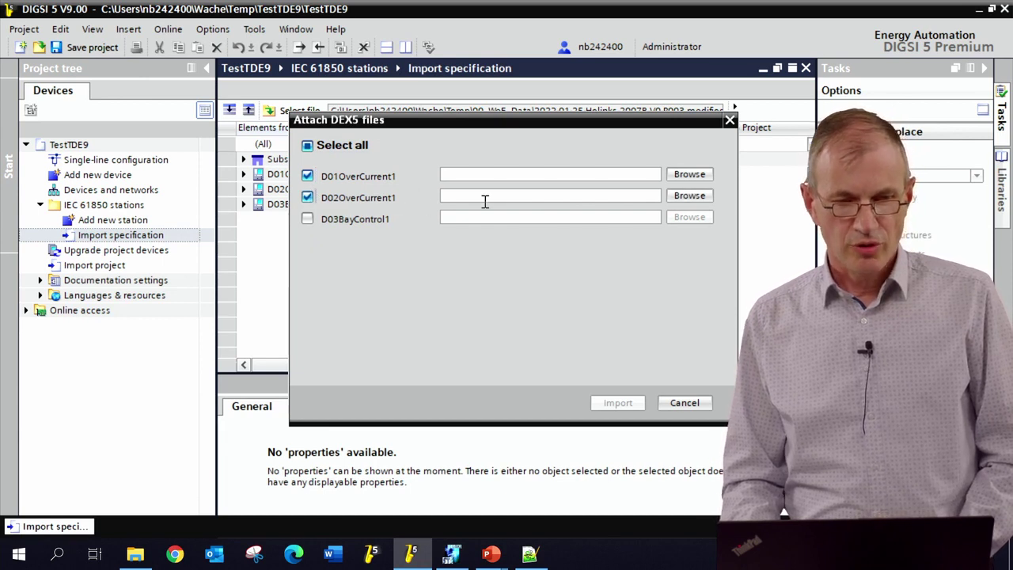
{"action": "left_click", "coordinate": [690, 174]}
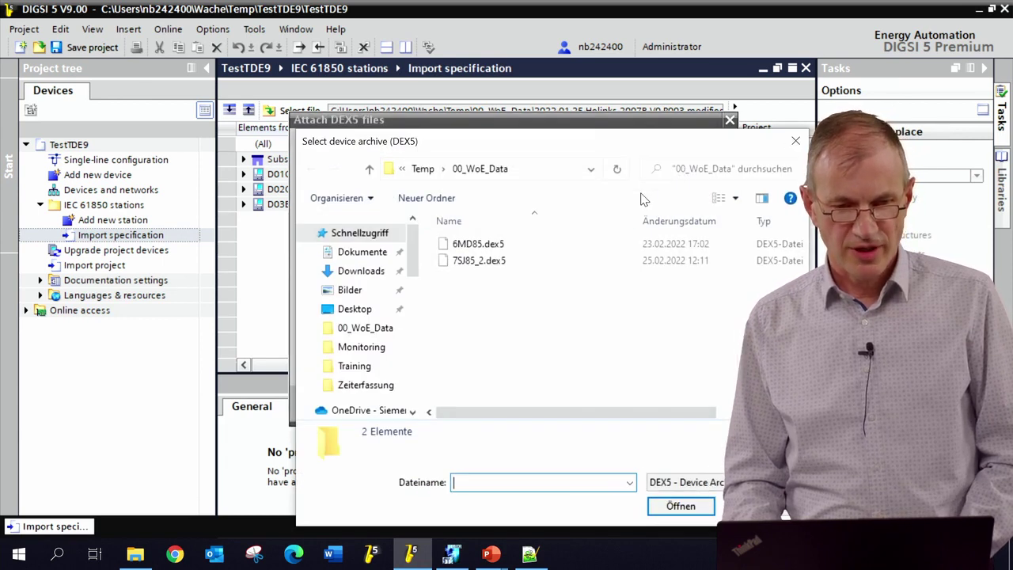
{"action": "left_click", "coordinate": [484, 261]}
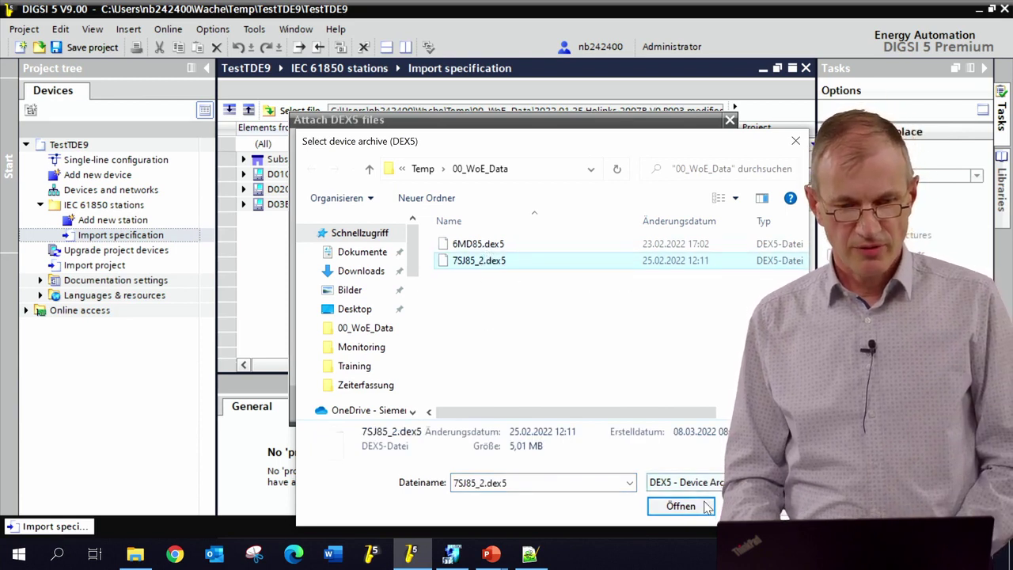
{"action": "left_click", "coordinate": [680, 506]}
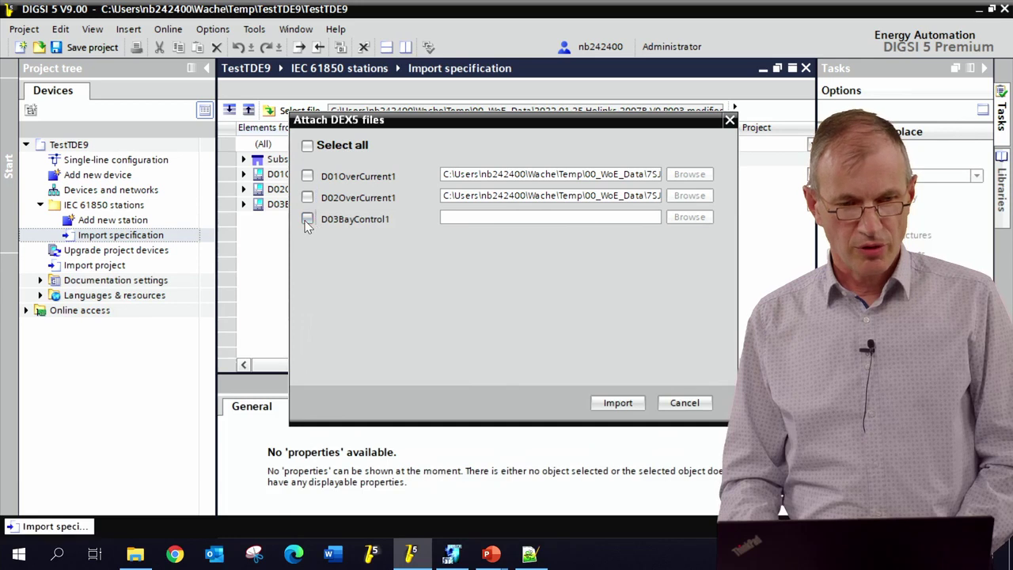
Assign the device archive 6MD85.dex5 to D03BayControl1.
{"action": "left_click", "coordinate": [308, 219]}
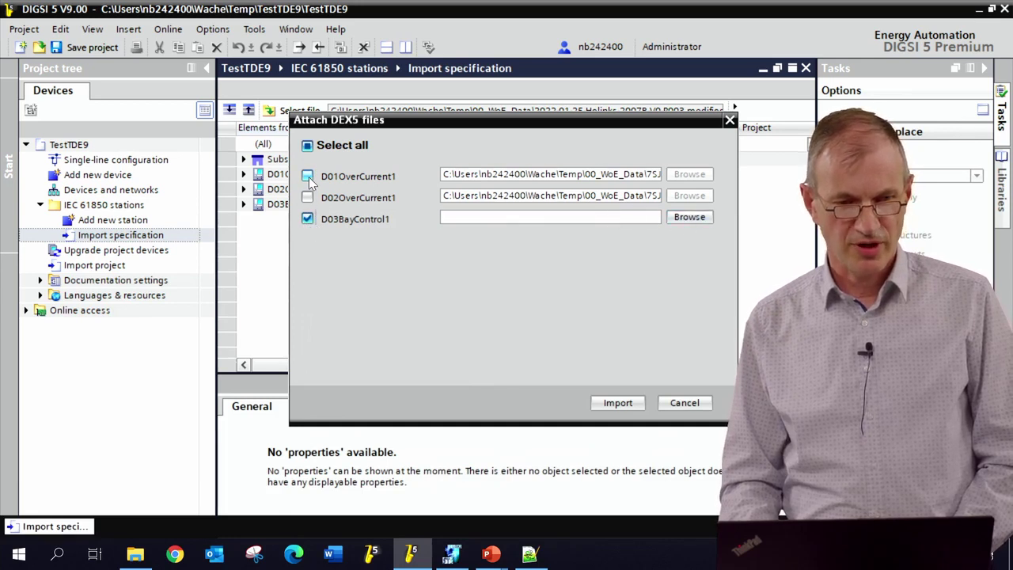
{"action": "left_click", "coordinate": [689, 217]}
{"action": "left_click", "coordinate": [486, 244]}
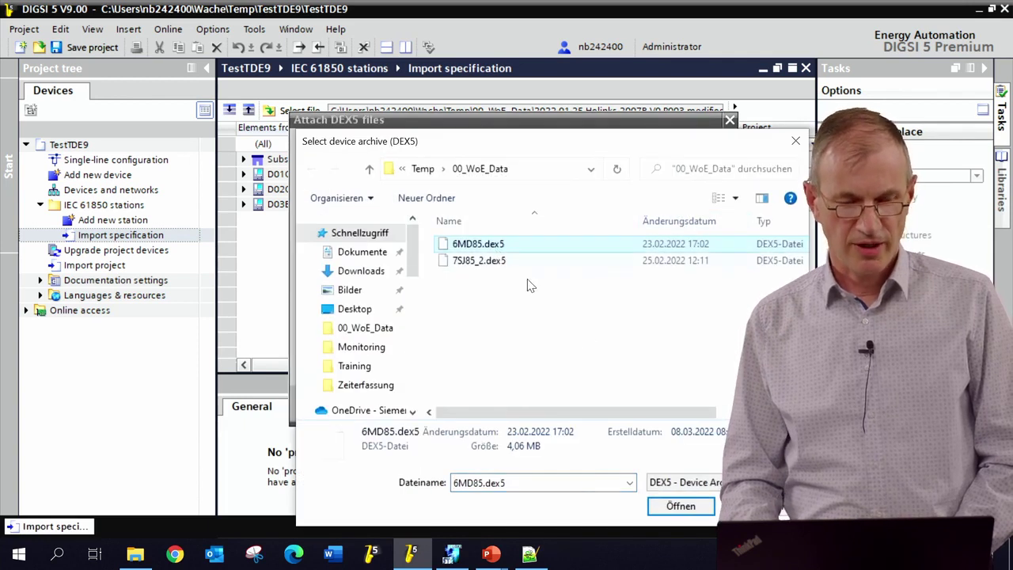
{"action": "left_click", "coordinate": [680, 507]}
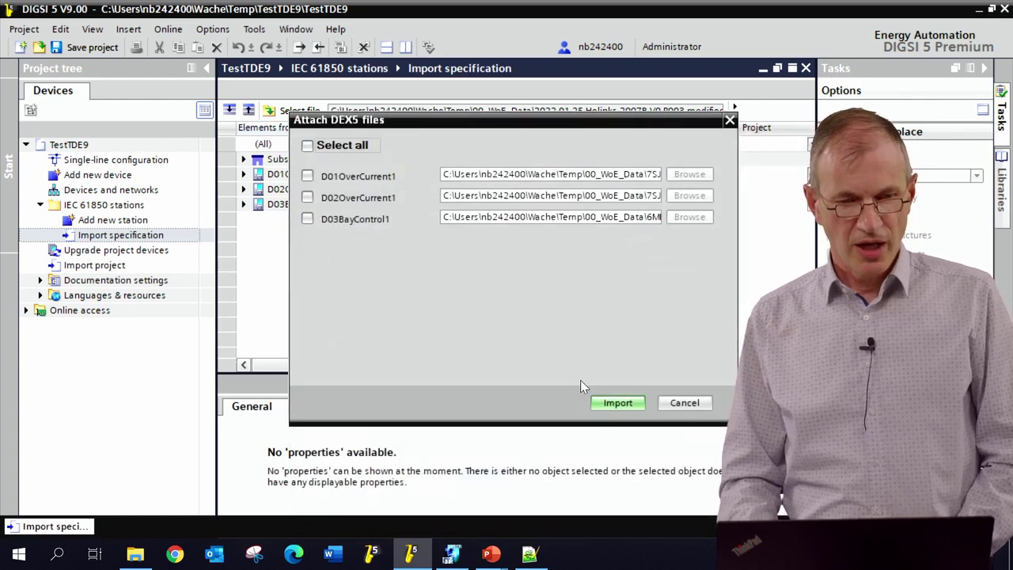
Import the attached device archives into the project and save it.
{"action": "left_click", "coordinate": [621, 403]}
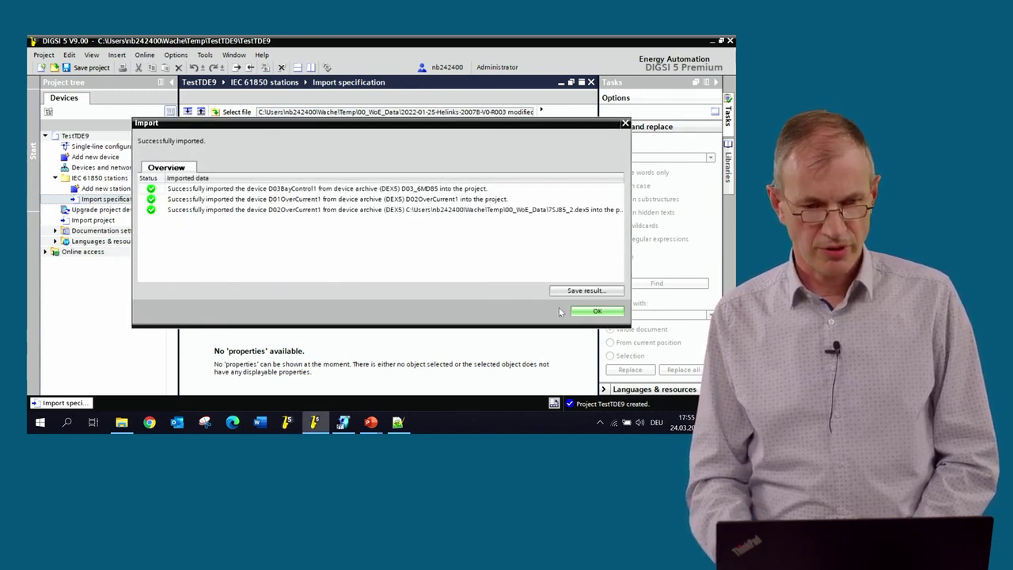
{"action": "left_click", "coordinate": [592, 311]}
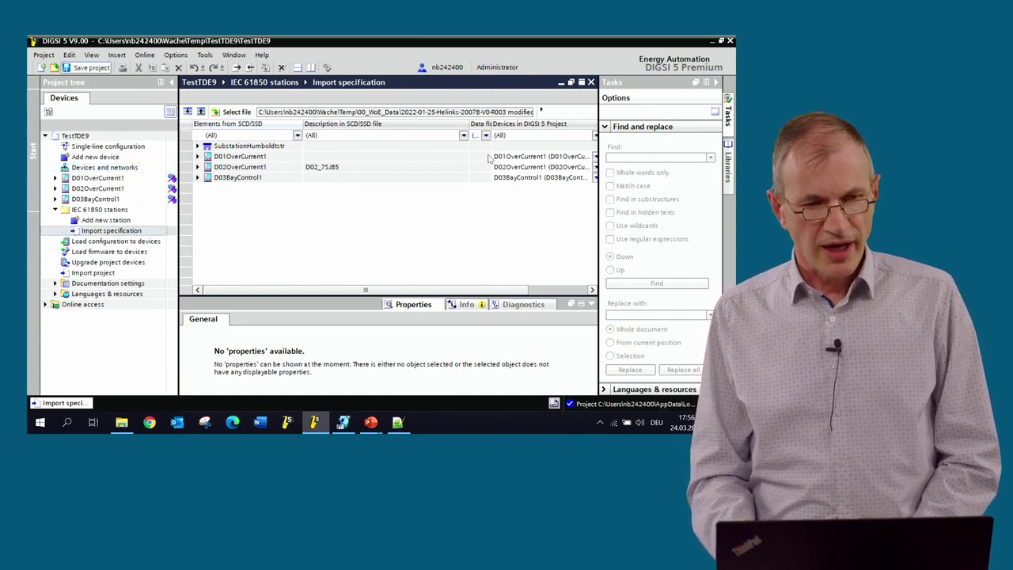
{"action": "key", "text": "ctrl+s"}
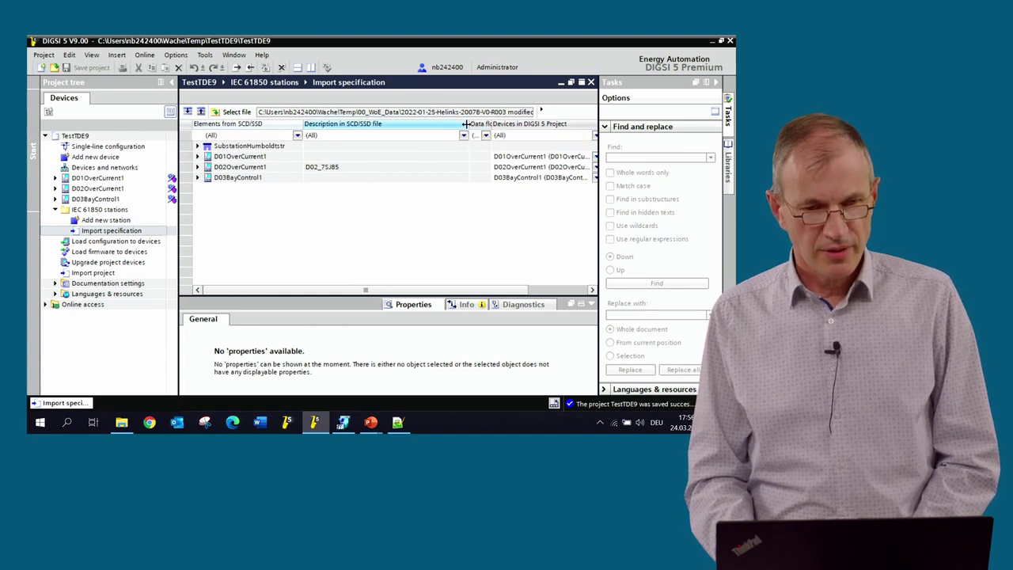
Narrow the SCD description column, widen the import editor and check the mapping status of the three devices.
{"action": "left_click_drag", "start_coordinate": [469, 127], "coordinate": [411, 129]}
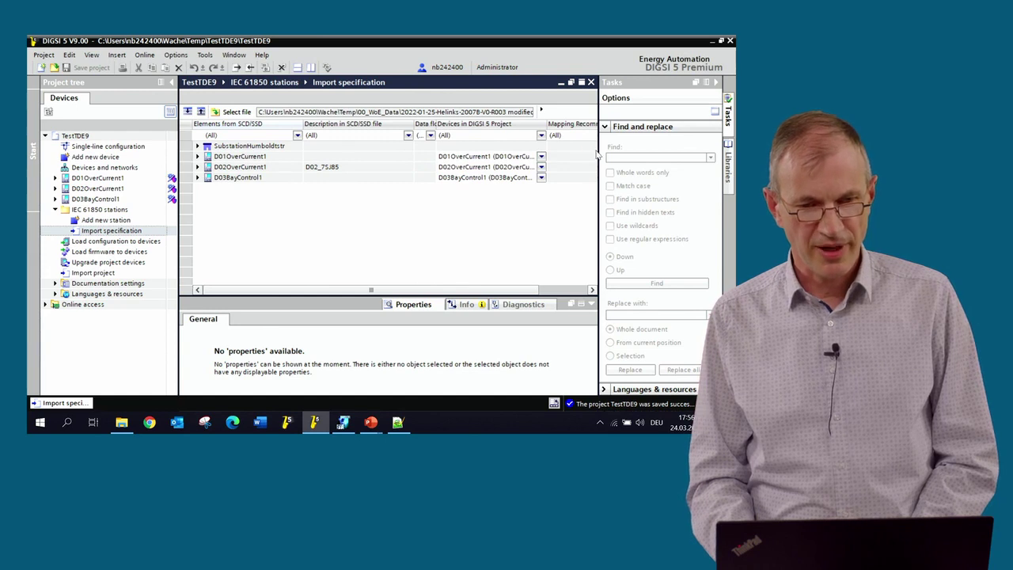
{"action": "left_click_drag", "start_coordinate": [600, 151], "coordinate": [685, 156]}
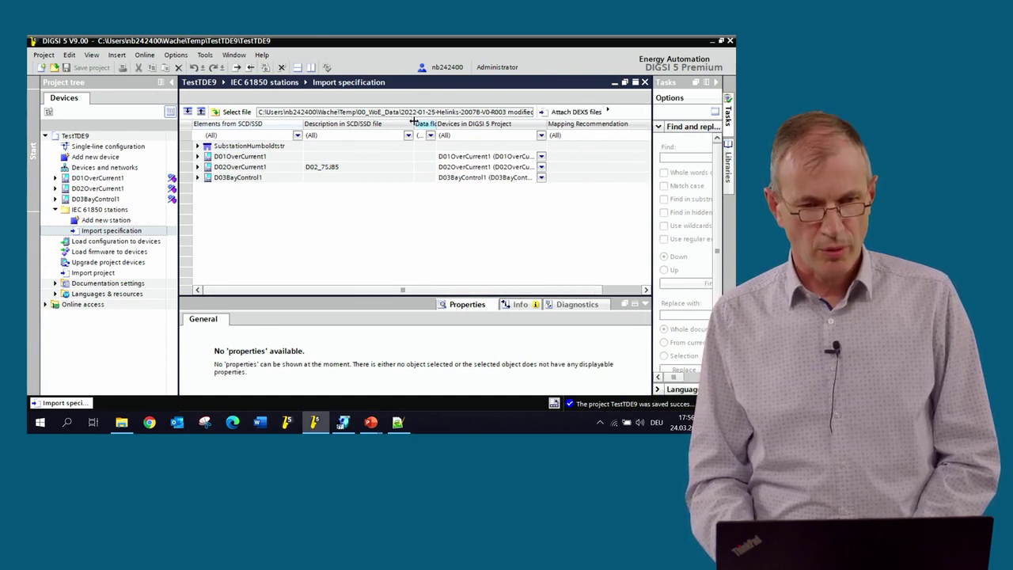
{"action": "left_click_drag", "start_coordinate": [412, 125], "coordinate": [362, 130]}
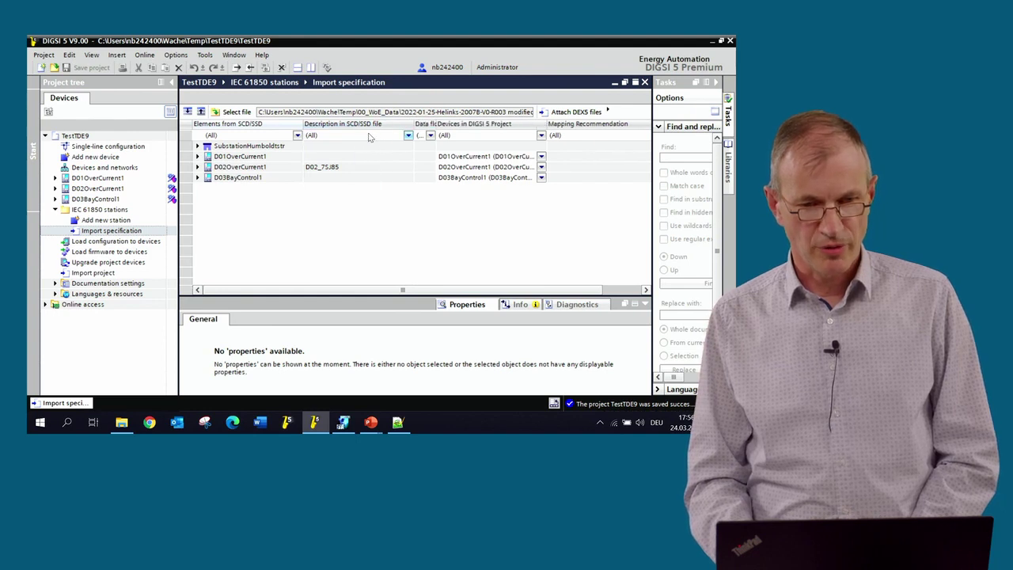
{"action": "scroll", "coordinate": [515, 293], "scroll_direction": "right", "scroll_amount": 5}
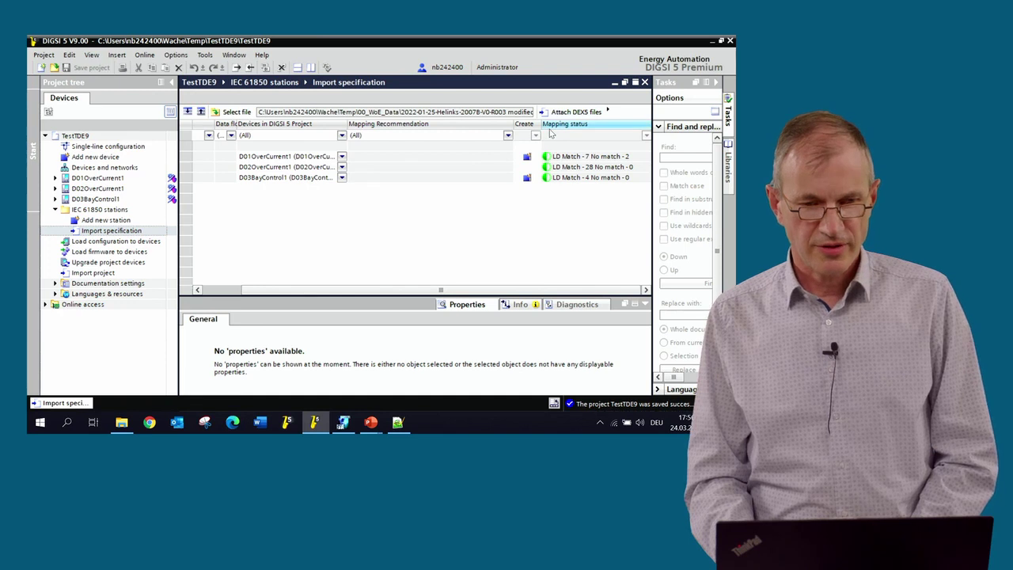
{"action": "left_click", "coordinate": [593, 168]}
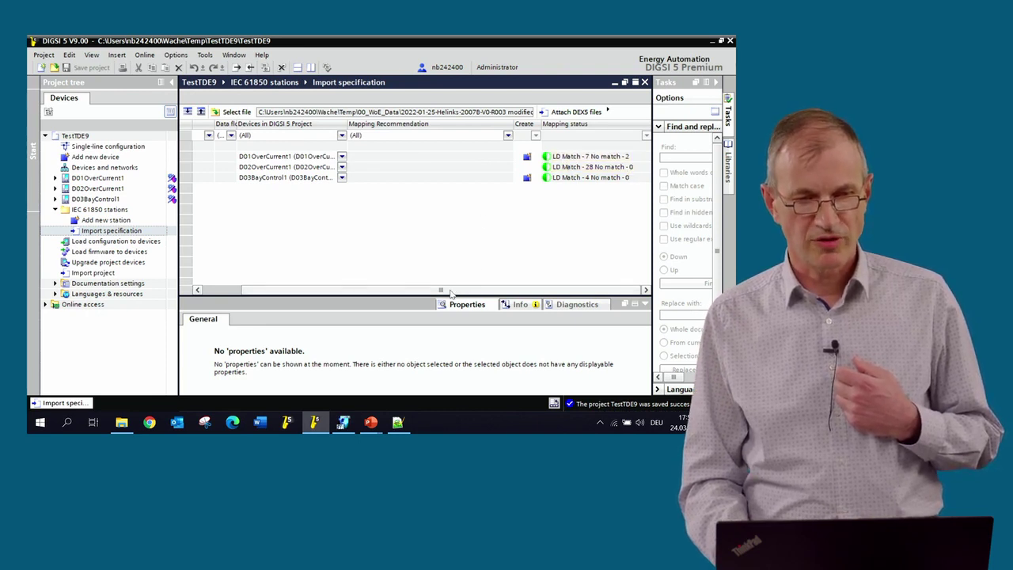
Examine how the logical devices of D01OverCurrent1 are mapped to the project device.
{"action": "left_click_drag", "start_coordinate": [455, 288], "coordinate": [416, 288]}
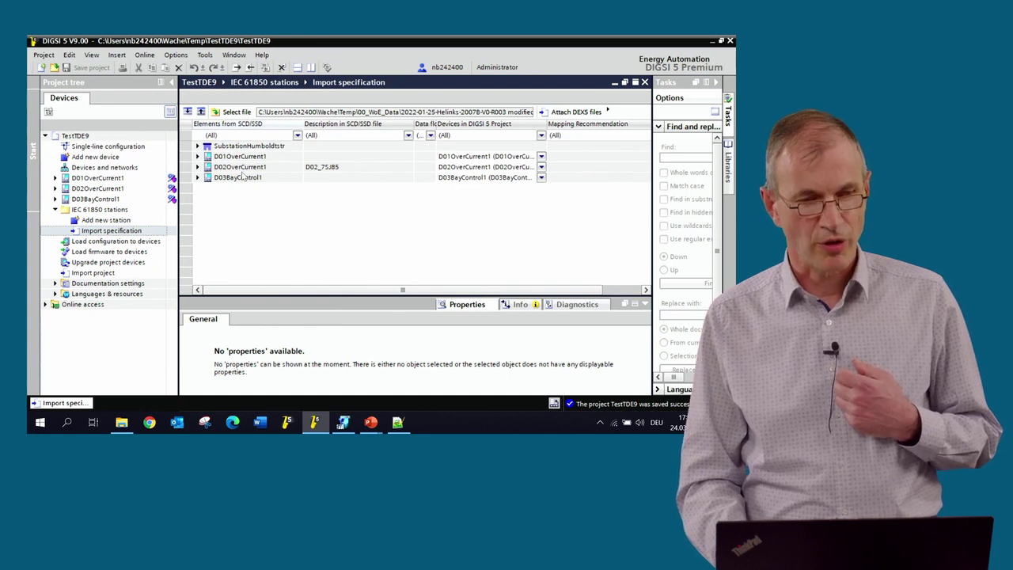
{"action": "left_click", "coordinate": [198, 157]}
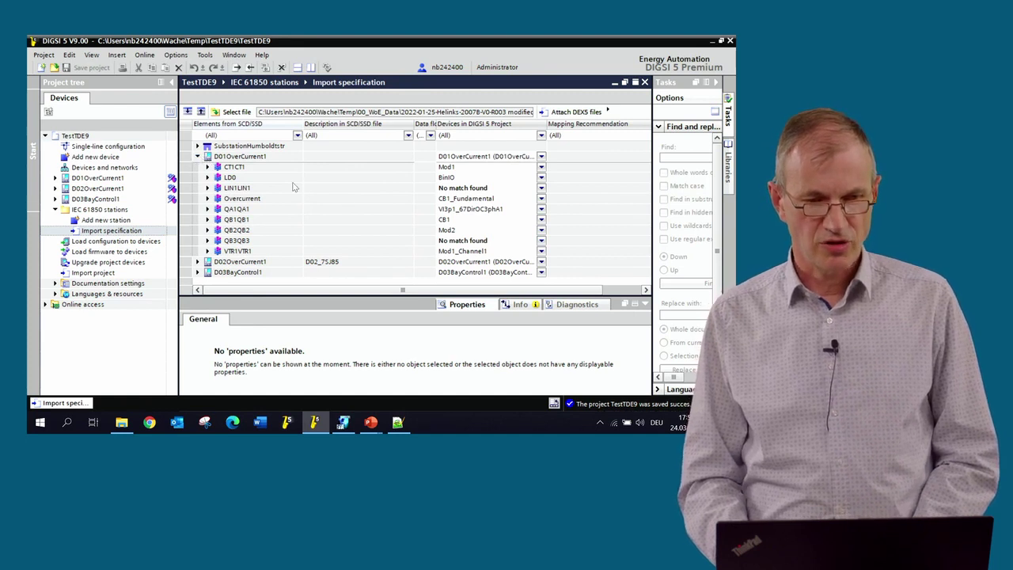
{"action": "left_click", "coordinate": [198, 156]}
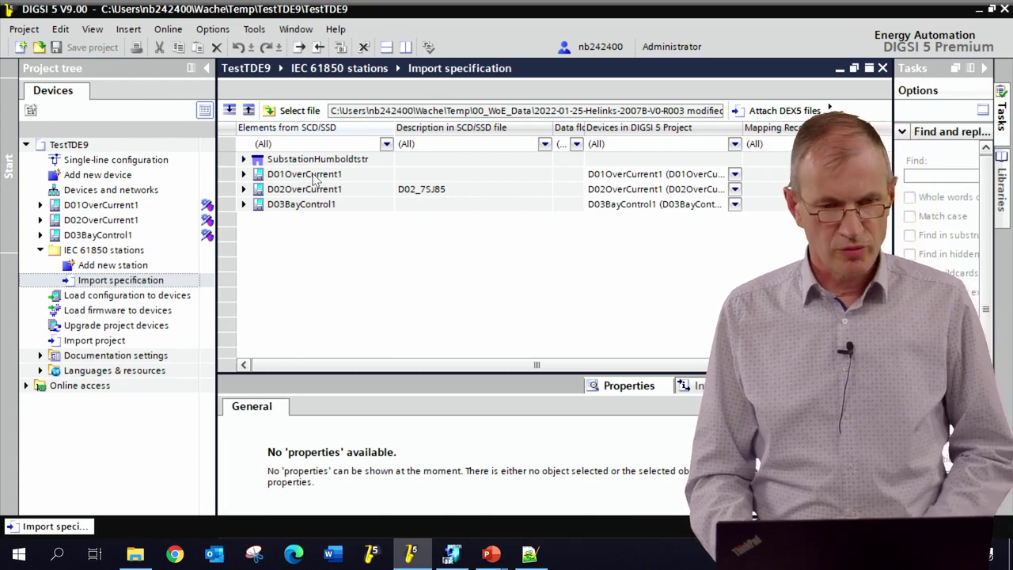
Examine the logical device mapping of D02OverCurrent1, hiding the project tree to make room for the mapping columns.
{"action": "left_click", "coordinate": [245, 189]}
{"action": "scroll", "coordinate": [455, 283], "scroll_direction": "down", "scroll_amount": 3}
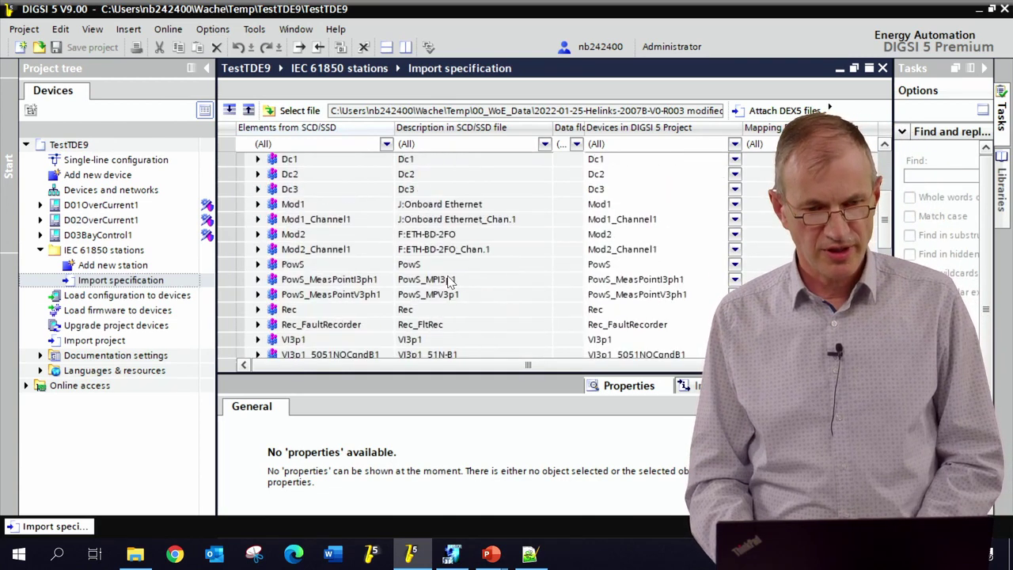
{"action": "scroll", "coordinate": [443, 279], "scroll_direction": "down", "scroll_amount": 3}
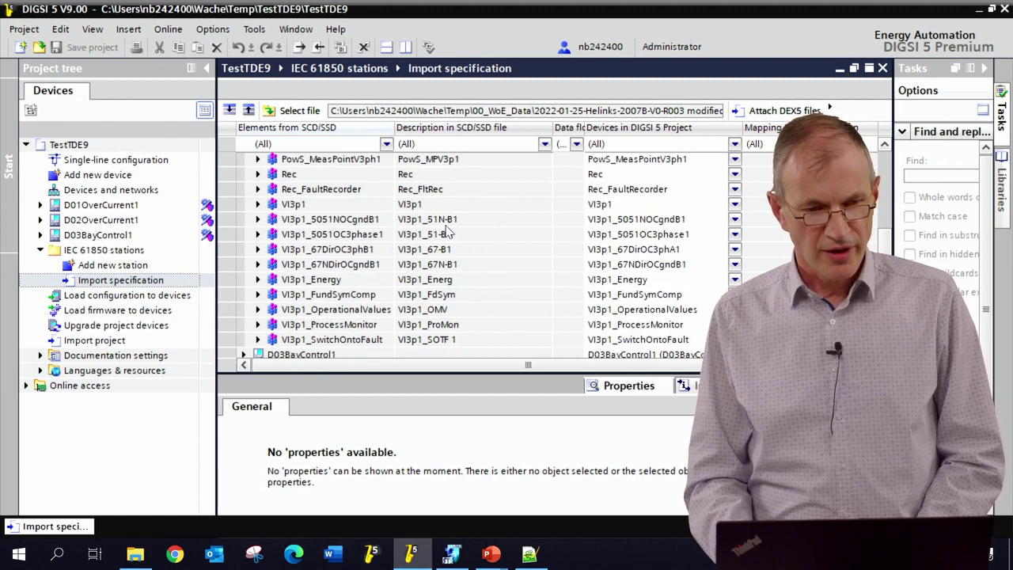
{"action": "left_click", "coordinate": [206, 68]}
{"action": "scroll", "coordinate": [372, 237], "scroll_direction": "down", "scroll_amount": 2}
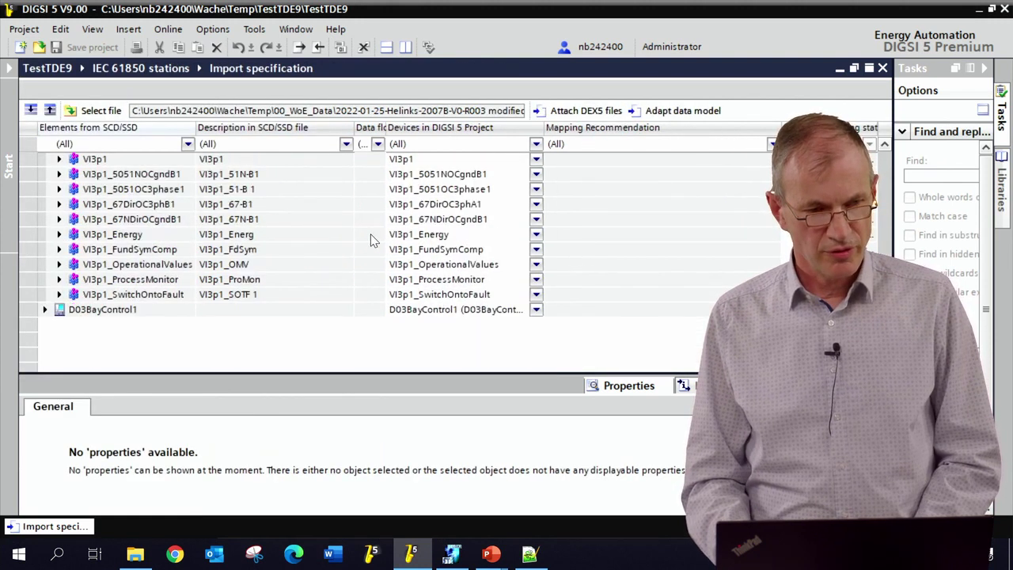
{"action": "scroll", "coordinate": [360, 238], "scroll_direction": "up", "scroll_amount": 2}
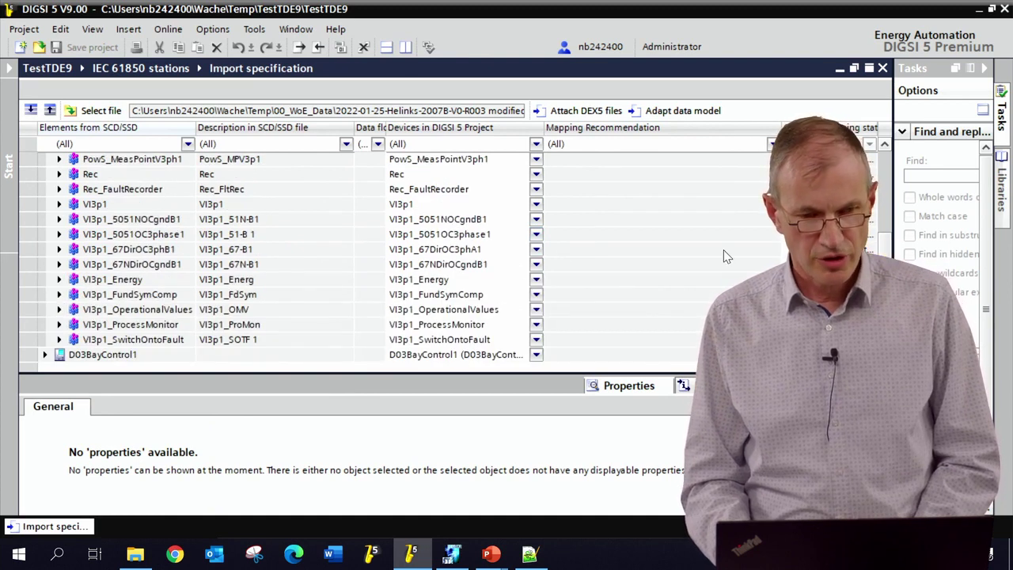
Under VI3p1_67DirOC3phB1 of D02OverCurrent1, map PTRC1 to the PTRC1 (Group indicat.) node of the VI3p1_67NDirOCgnd function.
{"action": "left_click", "coordinate": [60, 250]}
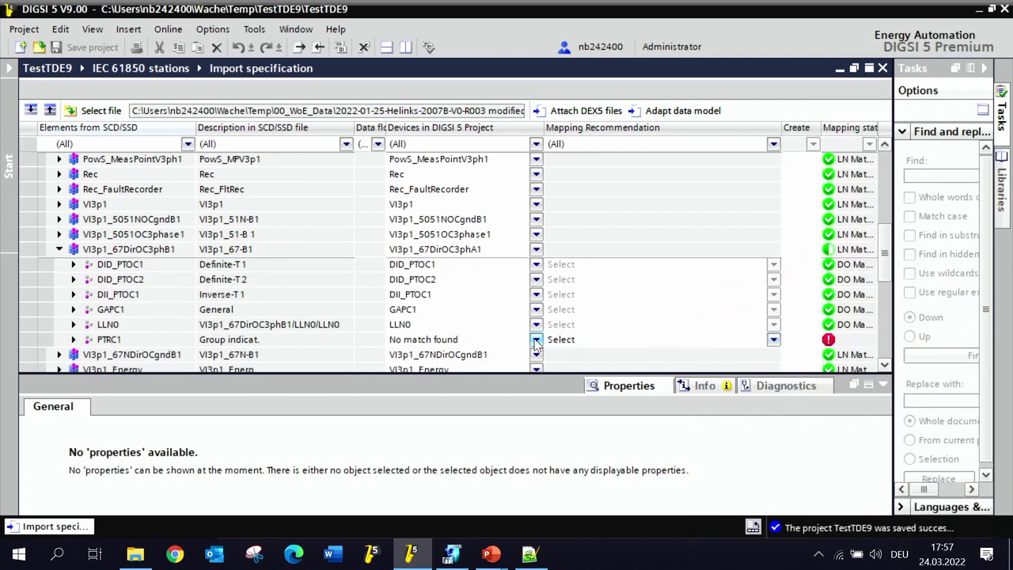
{"action": "scroll", "coordinate": [536, 341], "scroll_direction": "down", "scroll_amount": 1}
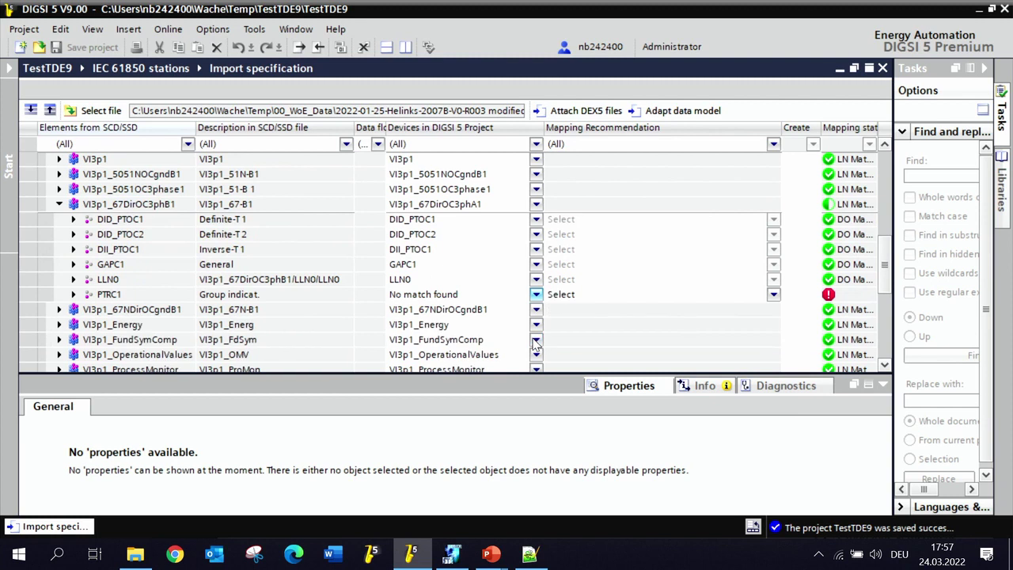
{"action": "left_click", "coordinate": [537, 295]}
{"action": "left_click", "coordinate": [537, 295]}
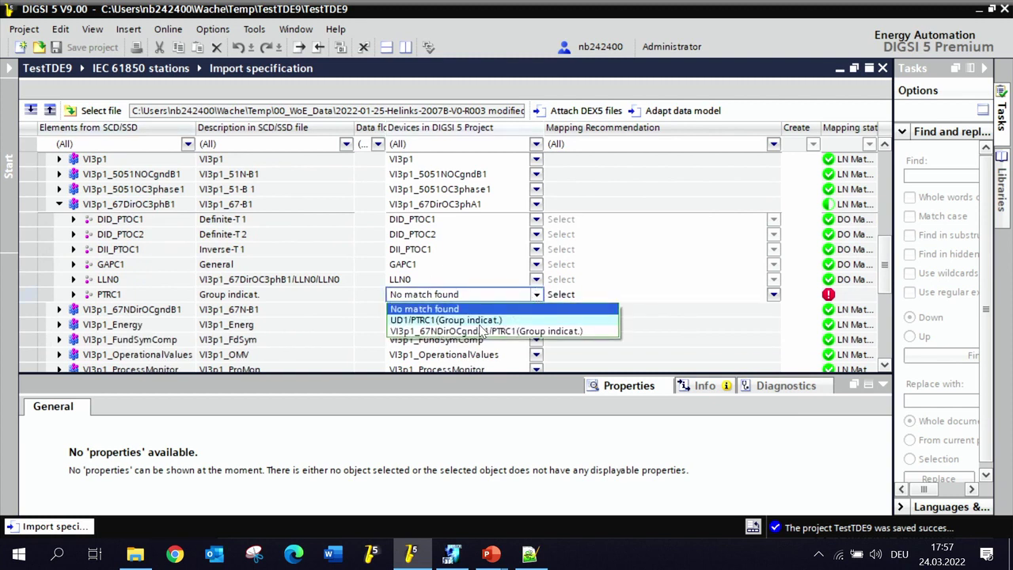
{"action": "left_click", "coordinate": [475, 330]}
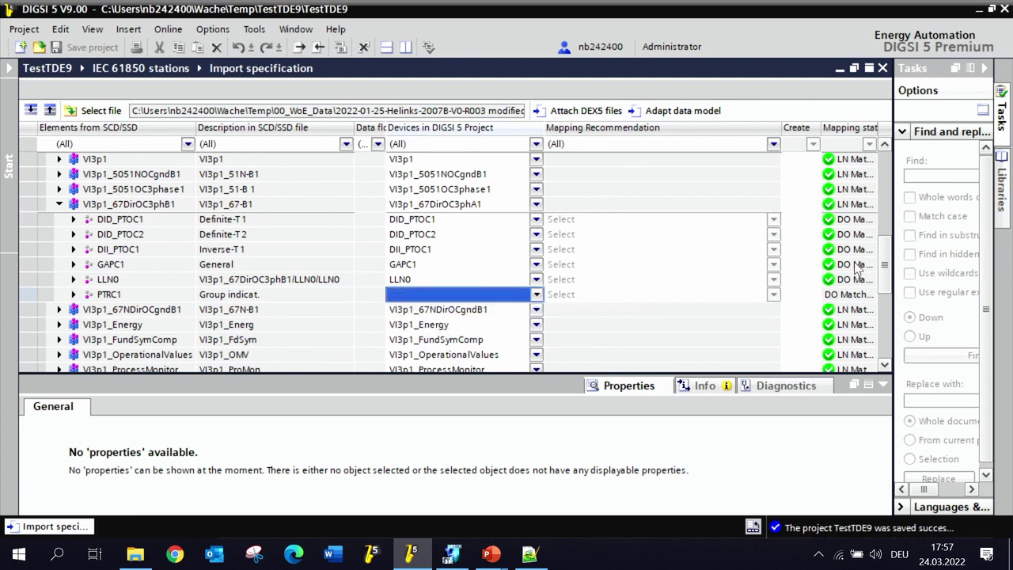
Collapse D02OverCurrent1 and expand the logical devices of D01OverCurrent1.
{"action": "scroll", "coordinate": [888, 201], "scroll_direction": "up", "scroll_amount": 5}
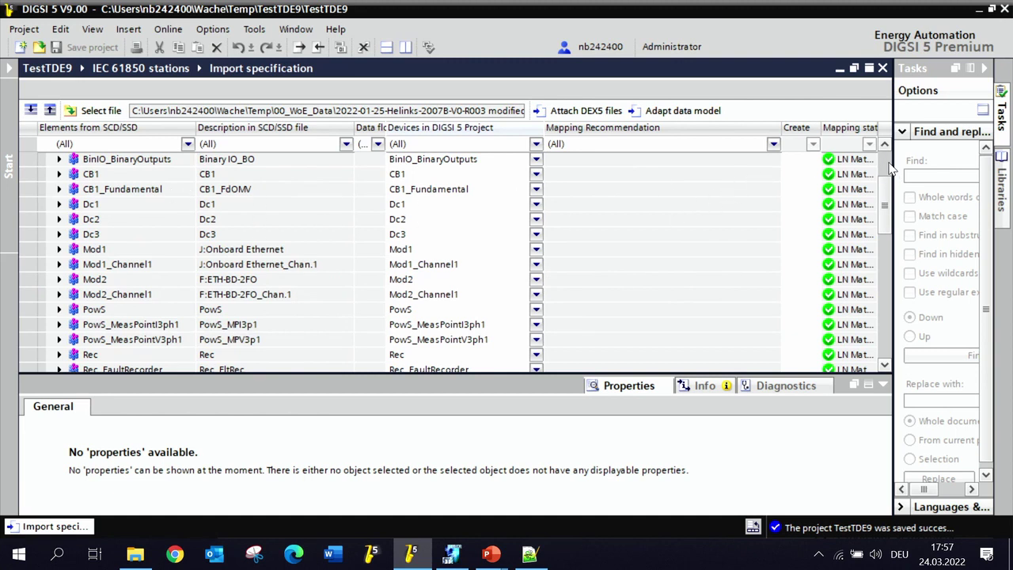
{"action": "scroll", "coordinate": [890, 169], "scroll_direction": "up", "scroll_amount": 2}
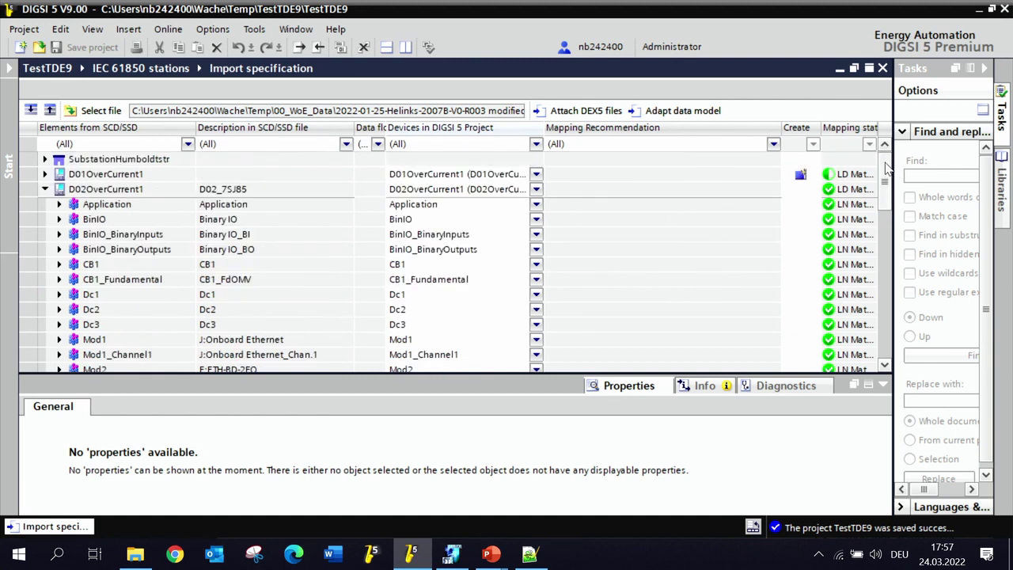
{"action": "left_click", "coordinate": [45, 190]}
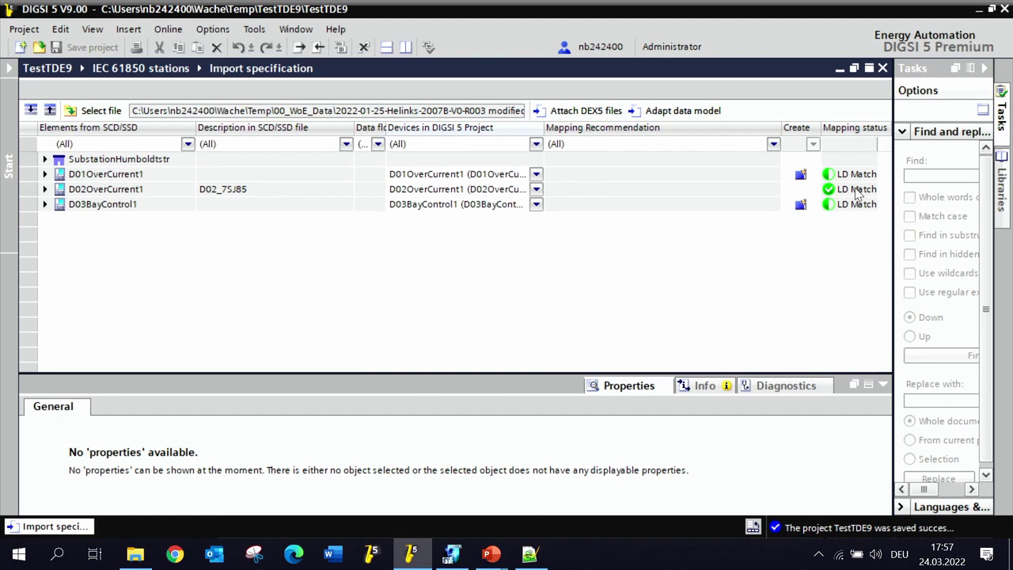
{"action": "left_click", "coordinate": [45, 174]}
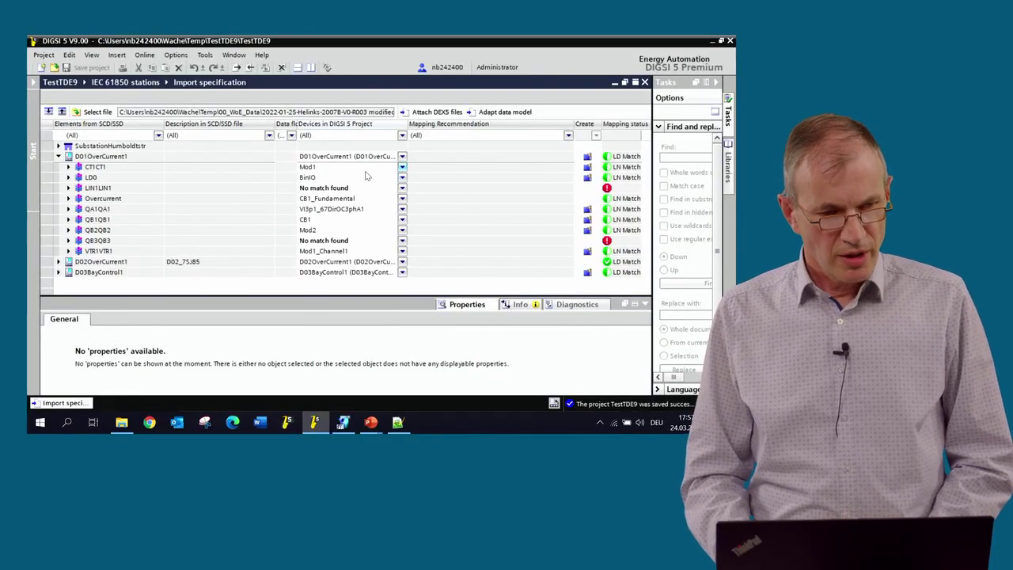
Under D01OverCurrent1, map LD0 to Application and its LPHD1 node to Application/LPHD0 (Device).
{"action": "left_click", "coordinate": [402, 179]}
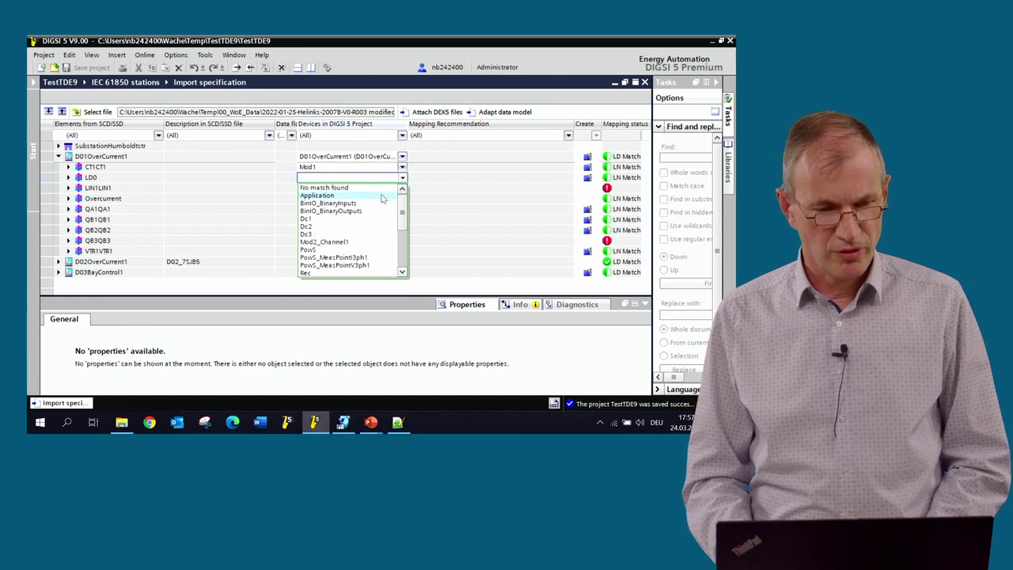
{"action": "left_click", "coordinate": [380, 195]}
{"action": "left_click", "coordinate": [368, 194]}
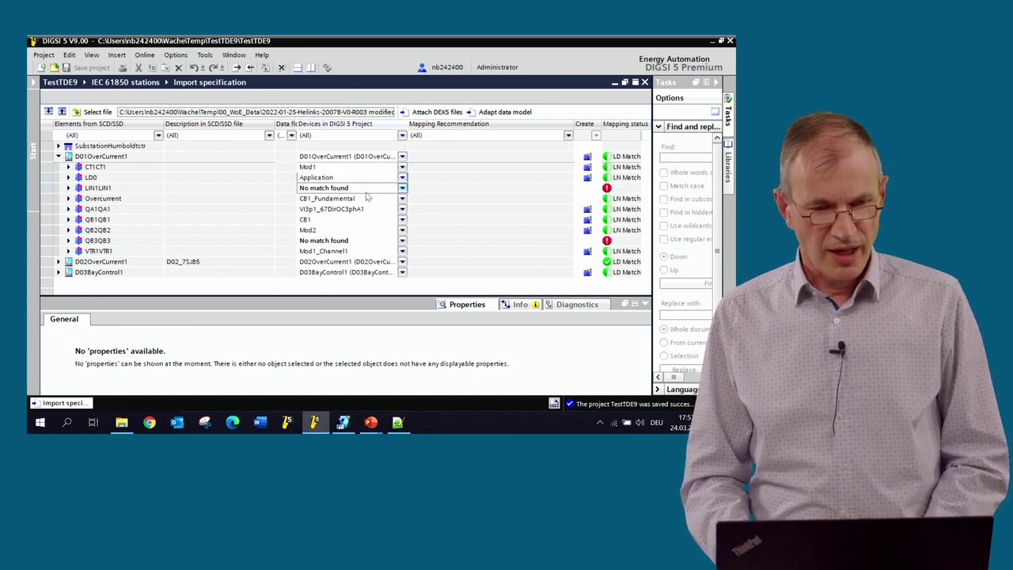
{"action": "left_click", "coordinate": [69, 177]}
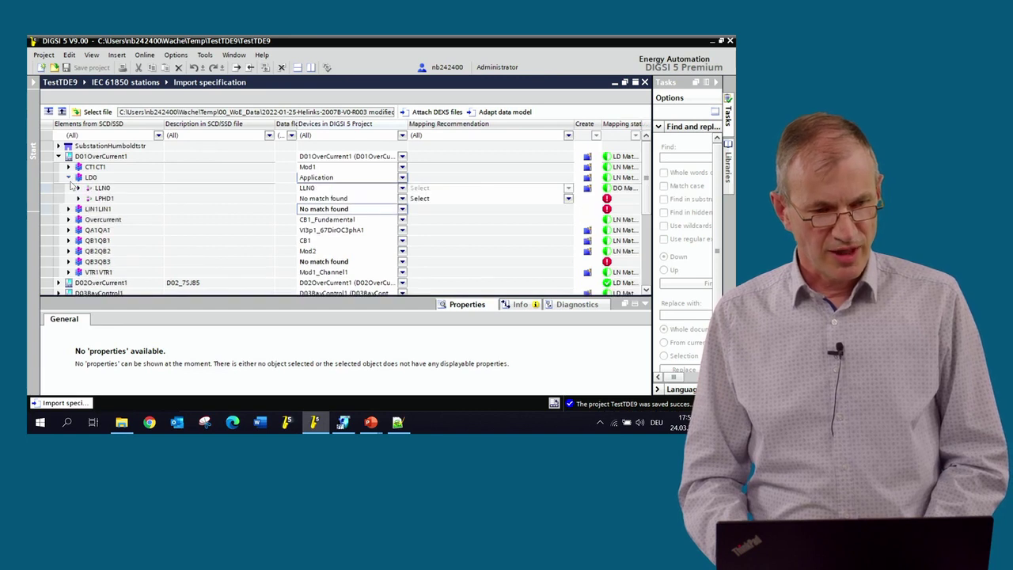
{"action": "left_click", "coordinate": [401, 198]}
{"action": "left_click", "coordinate": [401, 199]}
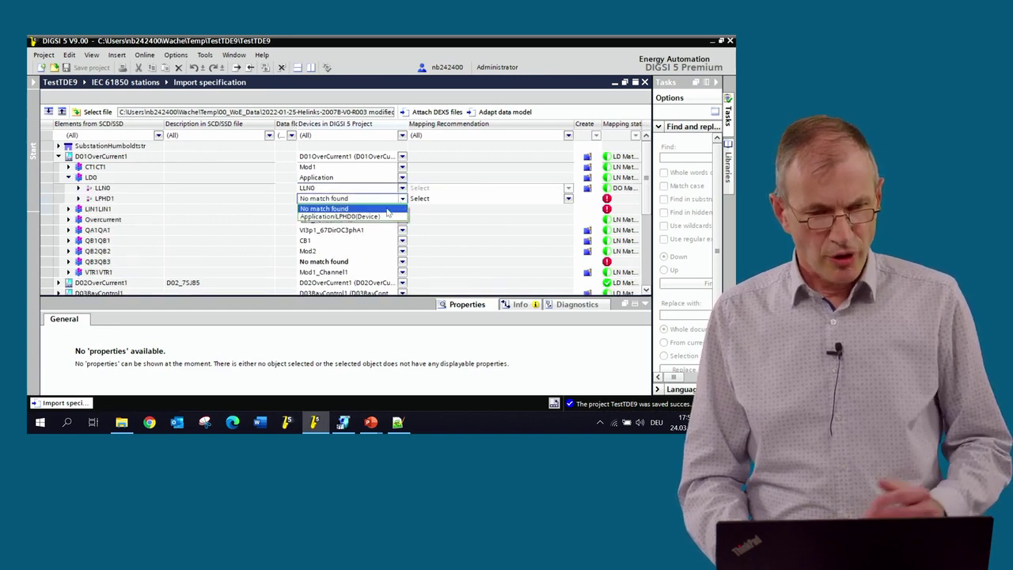
{"action": "left_click", "coordinate": [356, 217]}
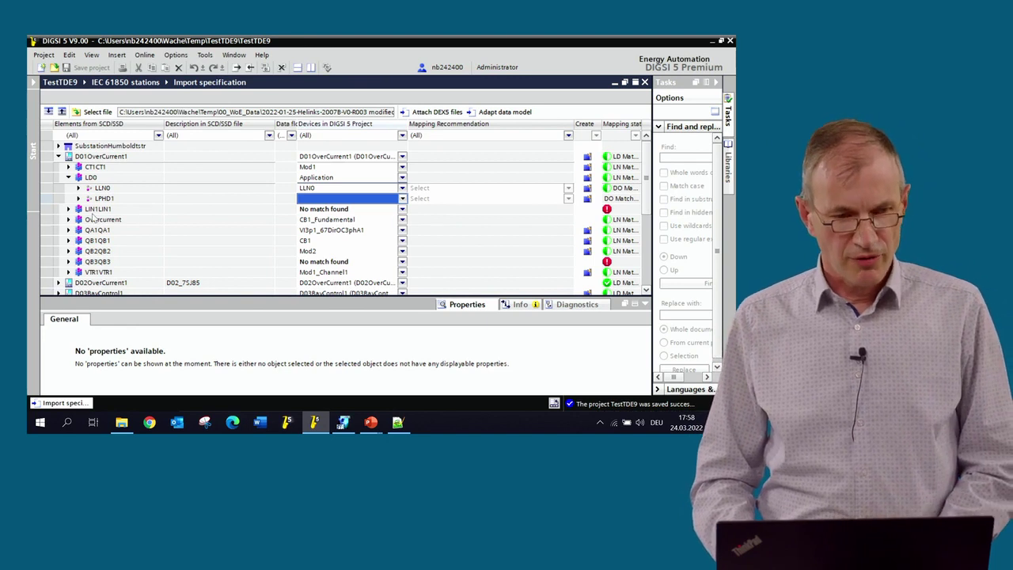
Check the mapping of the logical nodes under LIN1LIN1 of D01OverCurrent1.
{"action": "left_click", "coordinate": [67, 209]}
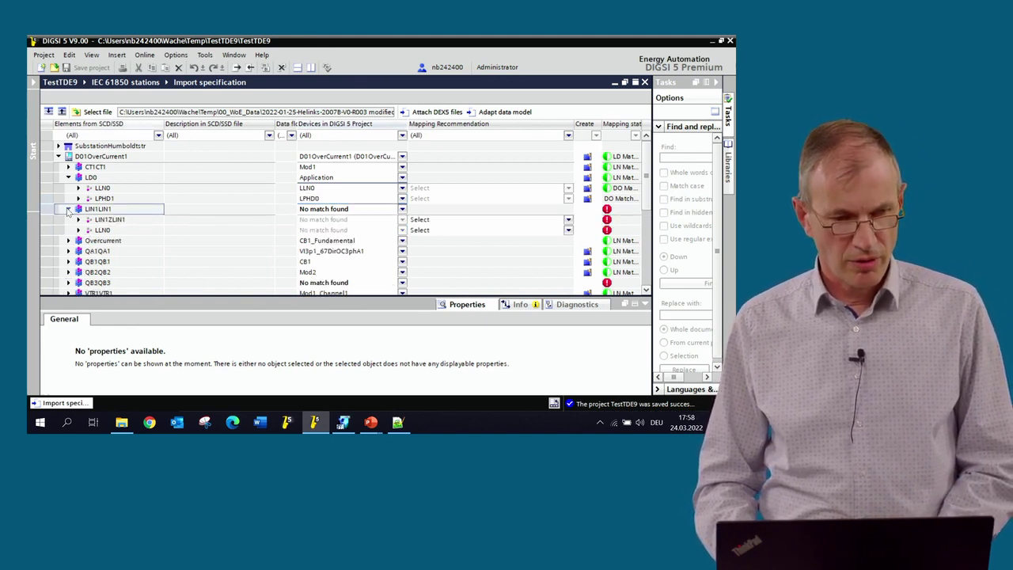
{"action": "left_click", "coordinate": [68, 209]}
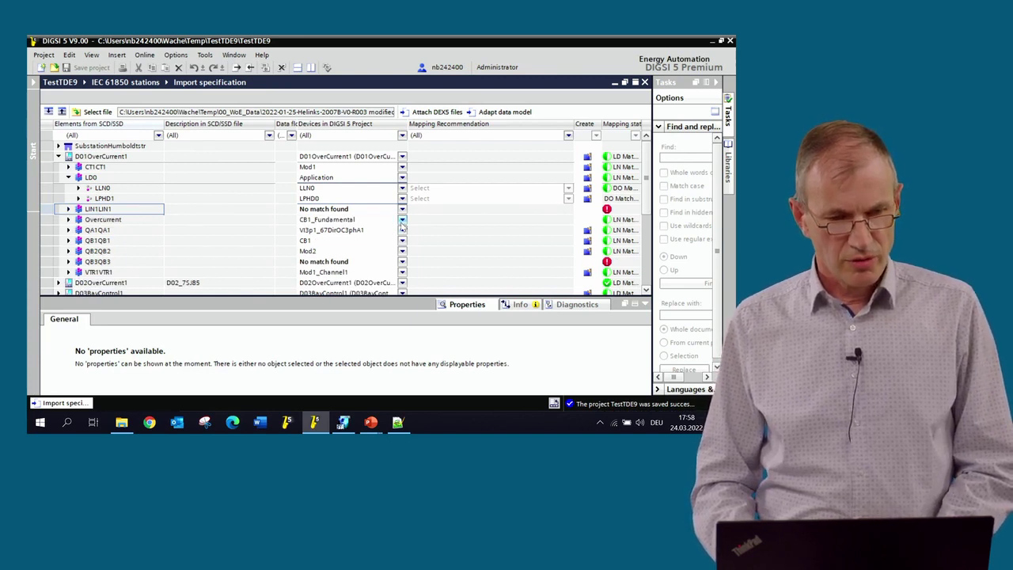
{"action": "scroll", "coordinate": [328, 222], "scroll_direction": "down", "scroll_amount": 1}
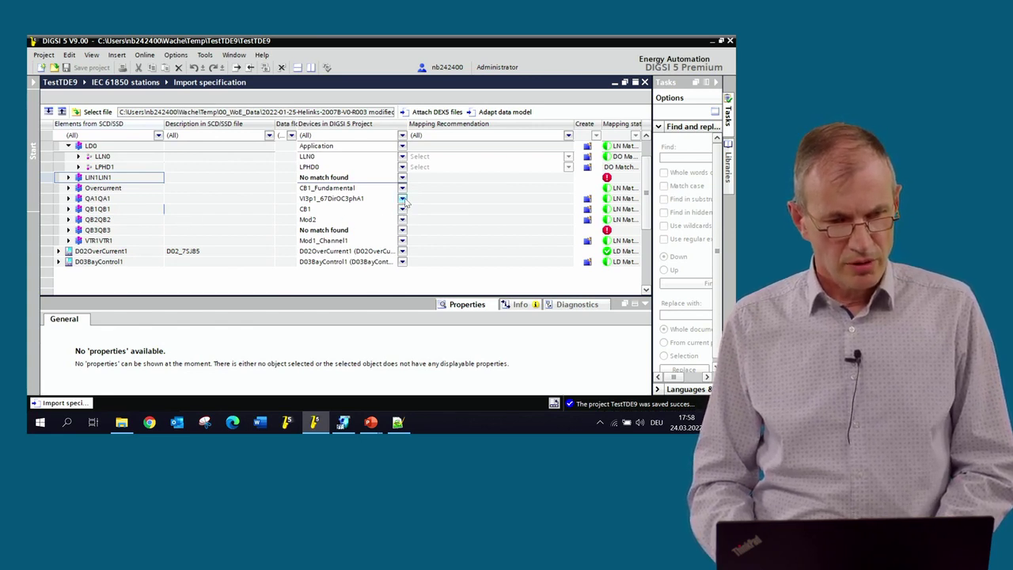
Release QB1QB1 by setting it to No match found and map QA1QA1 to CB1 instead.
{"action": "left_click", "coordinate": [402, 198]}
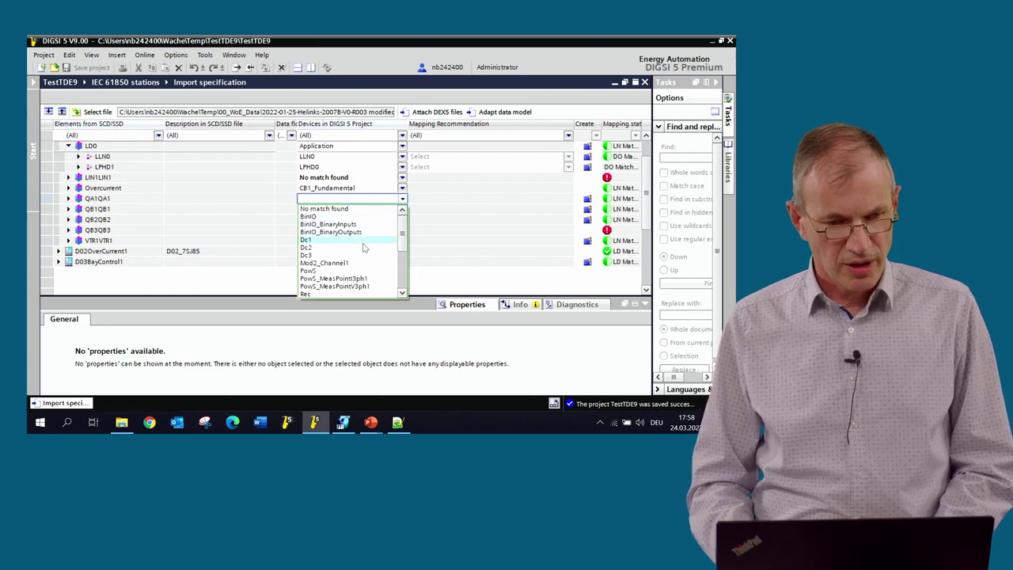
{"action": "left_click", "coordinate": [406, 205]}
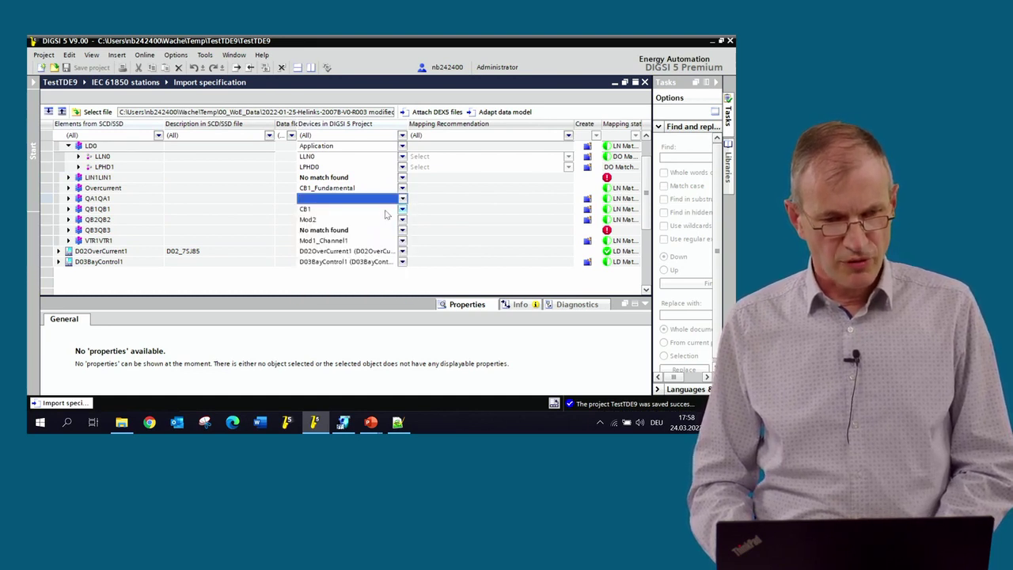
{"action": "left_click", "coordinate": [402, 208]}
{"action": "left_click", "coordinate": [403, 209]}
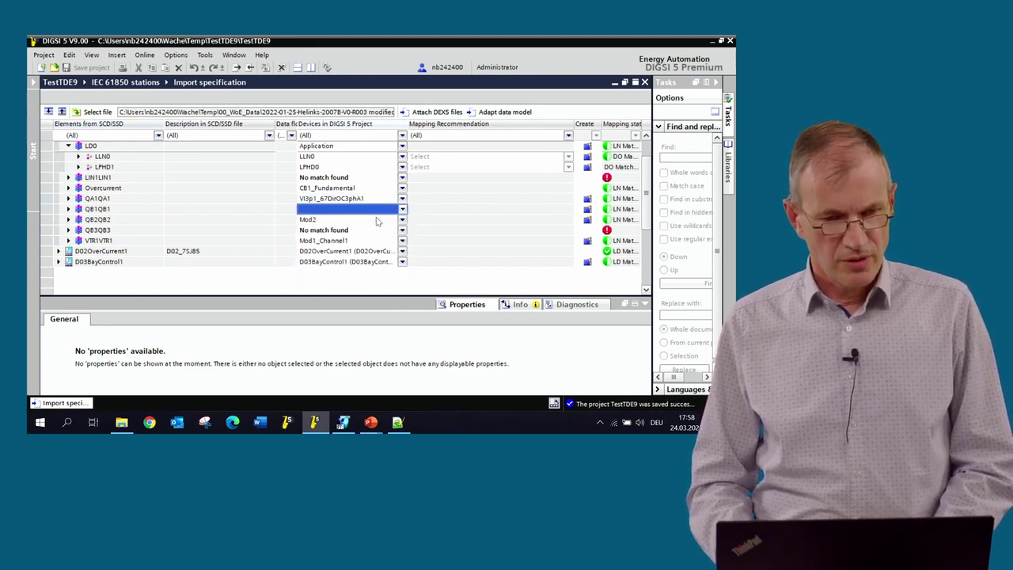
{"action": "left_click", "coordinate": [402, 198]}
{"action": "left_click", "coordinate": [402, 198]}
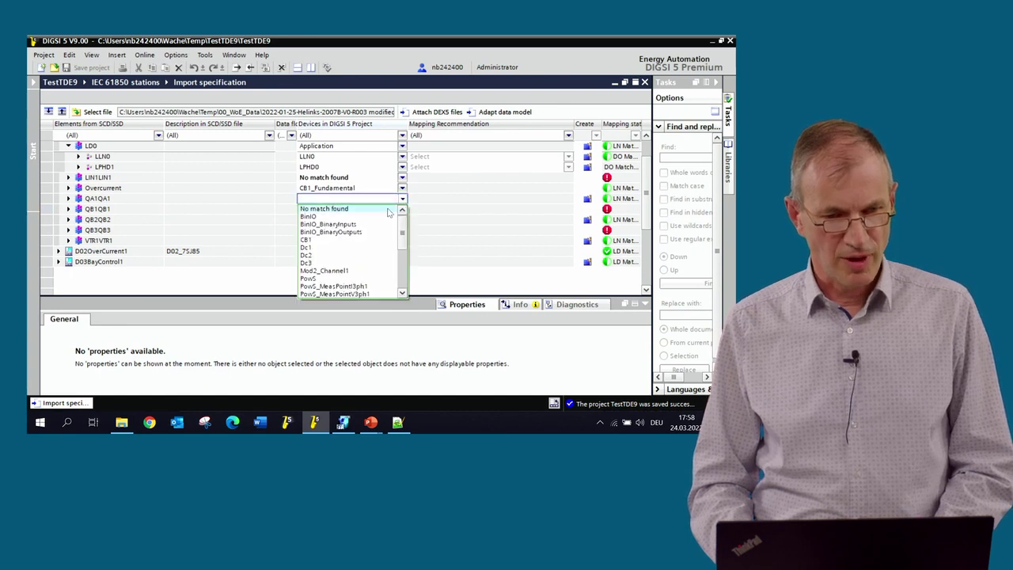
{"action": "left_click", "coordinate": [353, 239]}
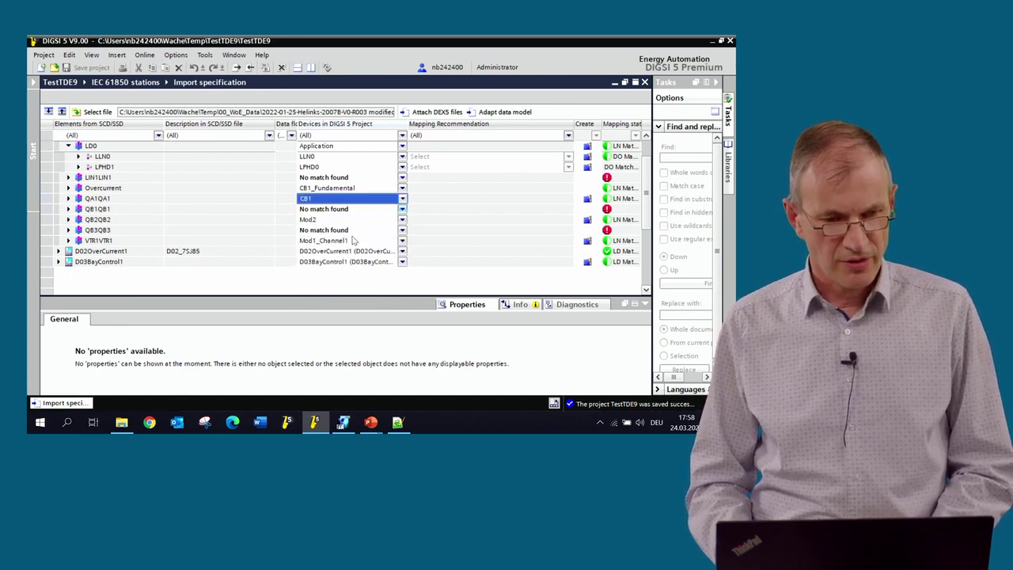
Under QA1QA1, map QA1CILO1, QA1CSWI1 and QA1XCBR1 to the CILO1, CSWI1 and XCBR1 nodes of CB1.
{"action": "left_click", "coordinate": [68, 199]}
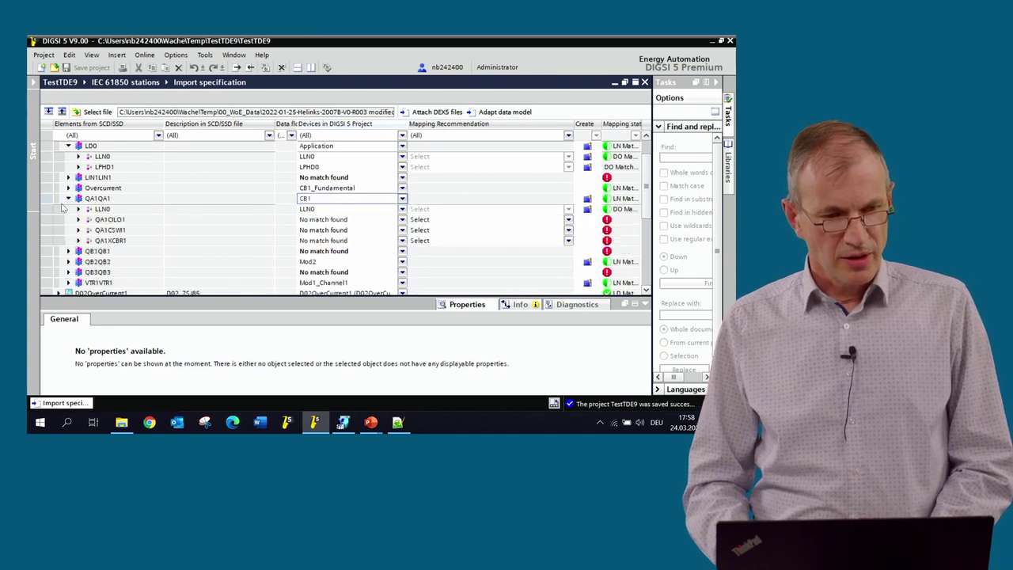
{"action": "left_click", "coordinate": [403, 221]}
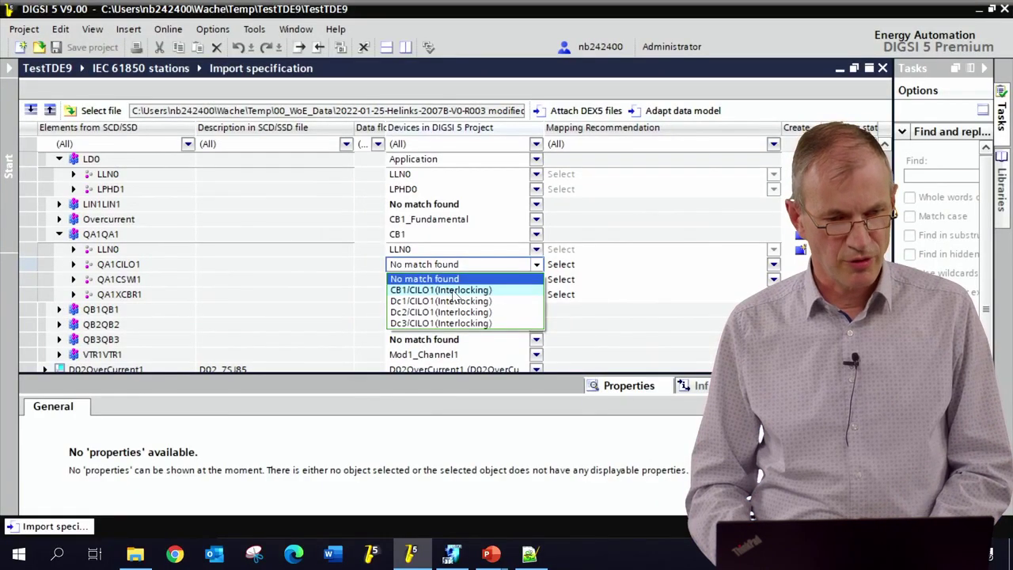
{"action": "left_click", "coordinate": [453, 291]}
{"action": "left_click", "coordinate": [537, 283]}
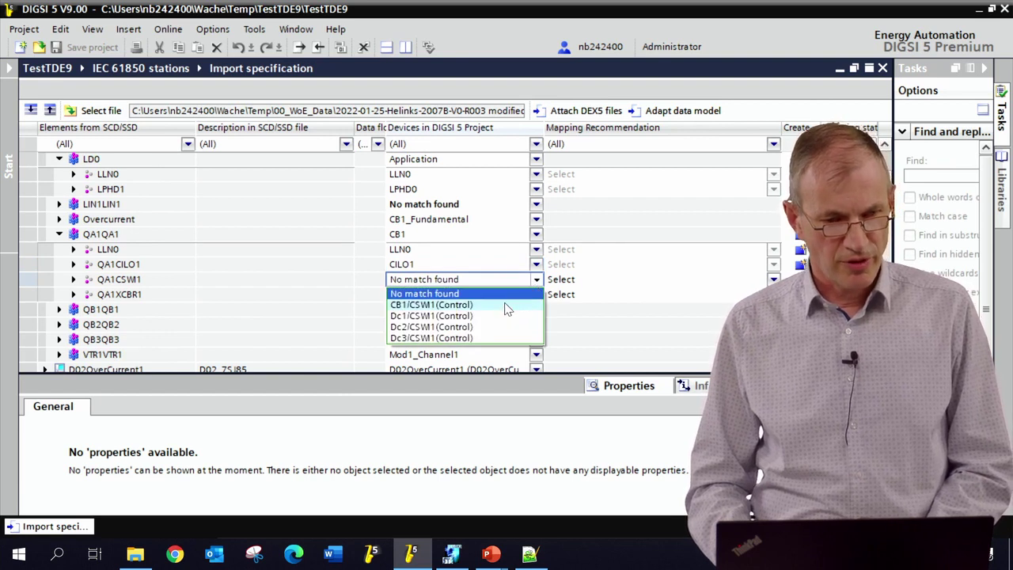
{"action": "left_click", "coordinate": [506, 305]}
{"action": "left_click", "coordinate": [538, 294]}
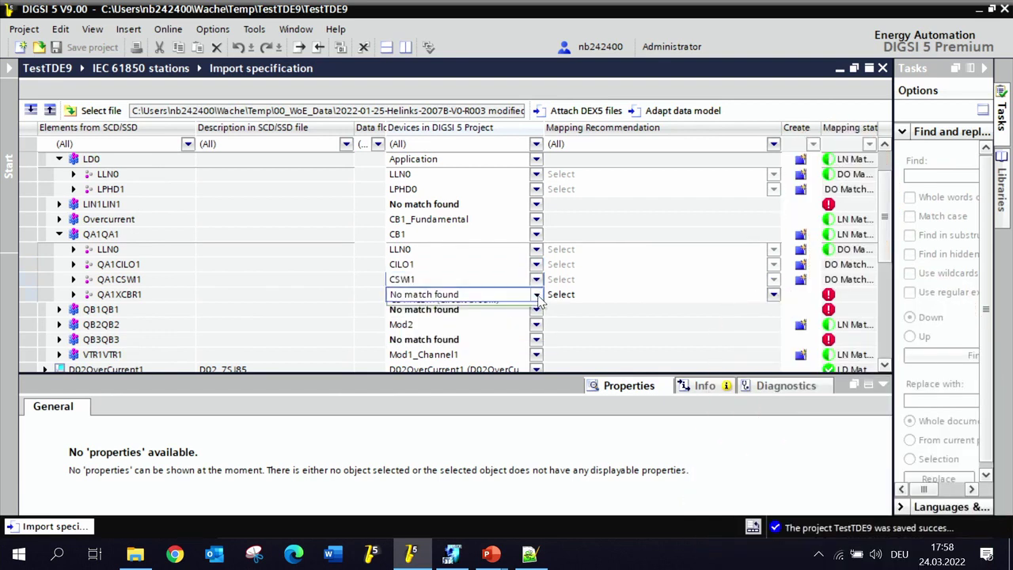
{"action": "left_click", "coordinate": [510, 320]}
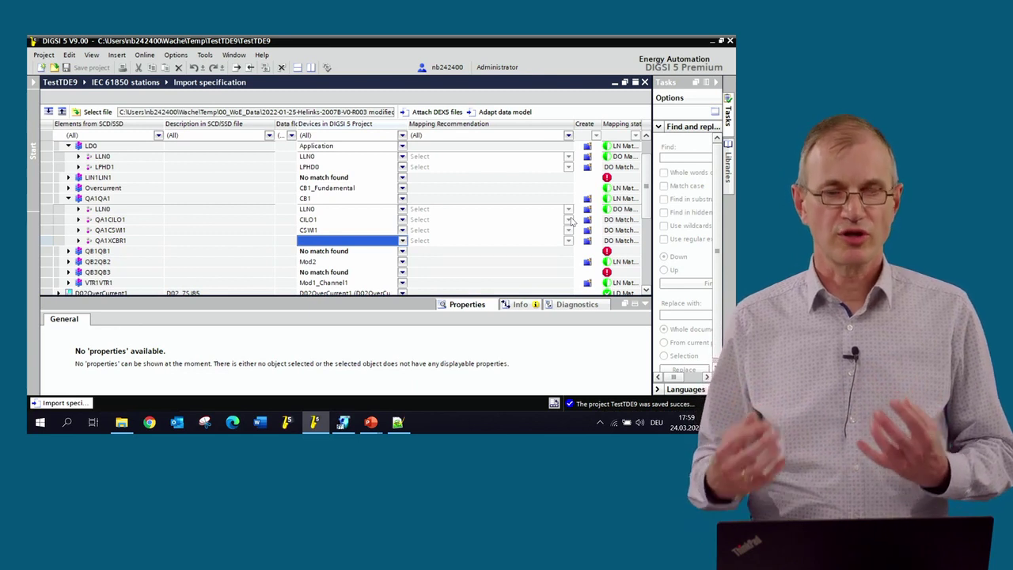
Show the project tree again and expand the contents of devices D02OverCurrent1 and D01OverCurrent1.
{"action": "left_click", "coordinate": [38, 87]}
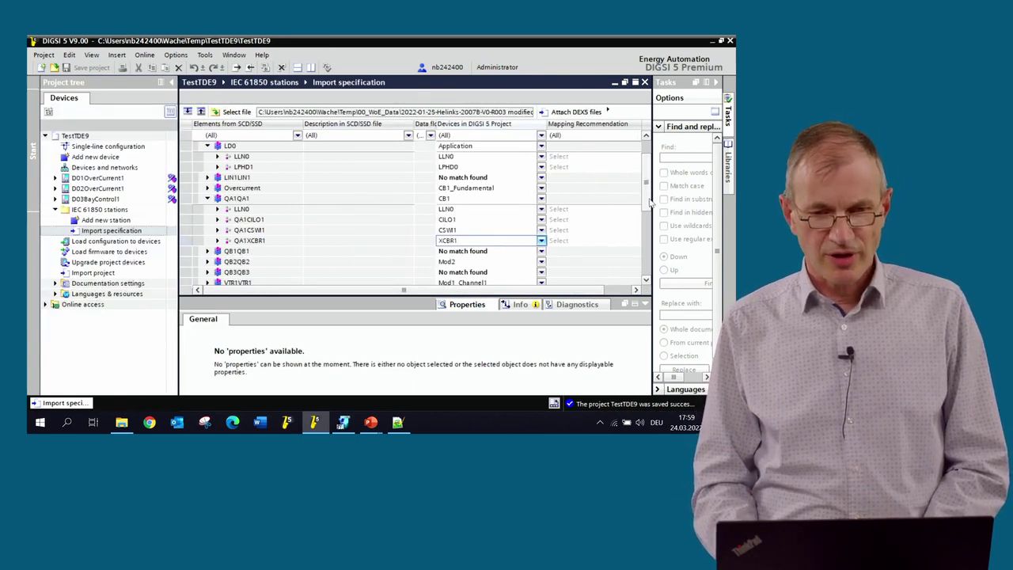
{"action": "left_click", "coordinate": [55, 188]}
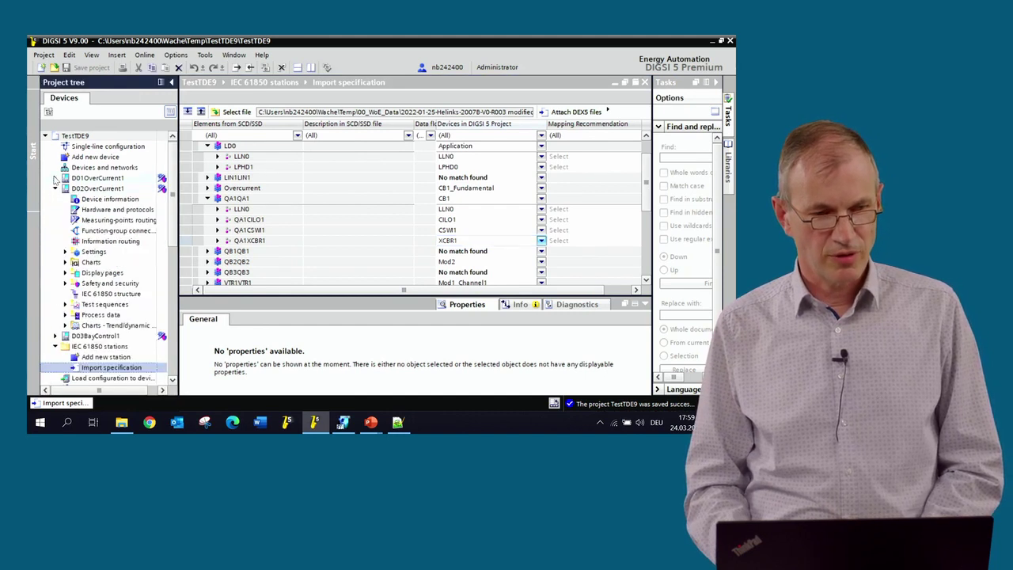
{"action": "left_click", "coordinate": [55, 178]}
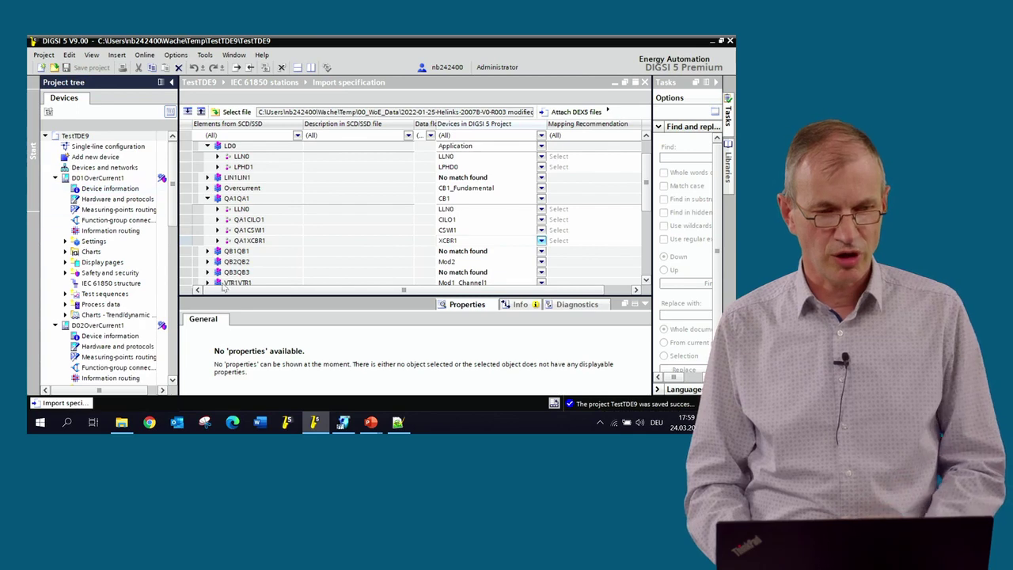
Review the mapping status of D01OverCurrent1 in the import table and collapse that device.
{"action": "scroll", "coordinate": [331, 297], "scroll_direction": "right", "scroll_amount": 3}
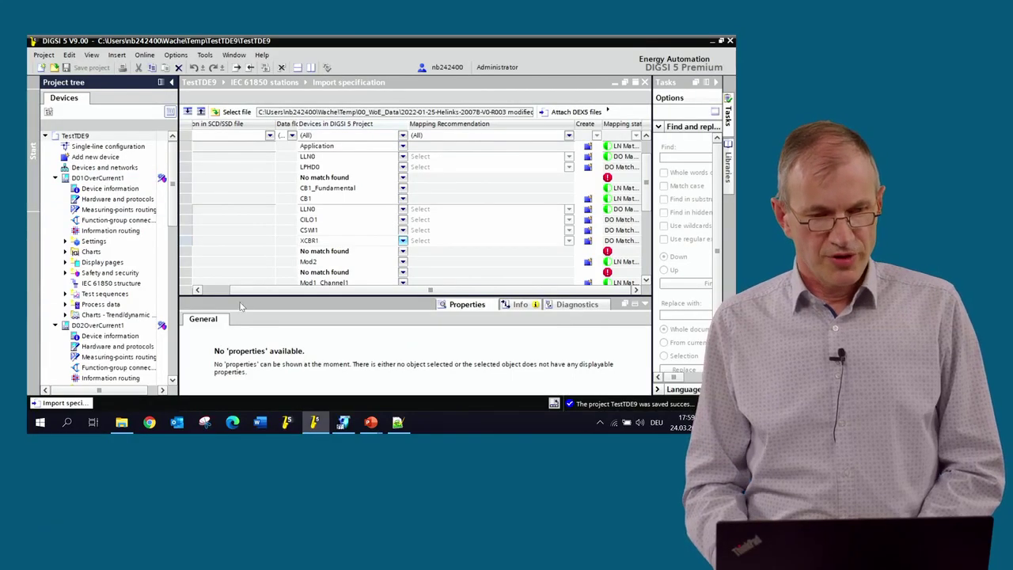
{"action": "left_click", "coordinate": [222, 291]}
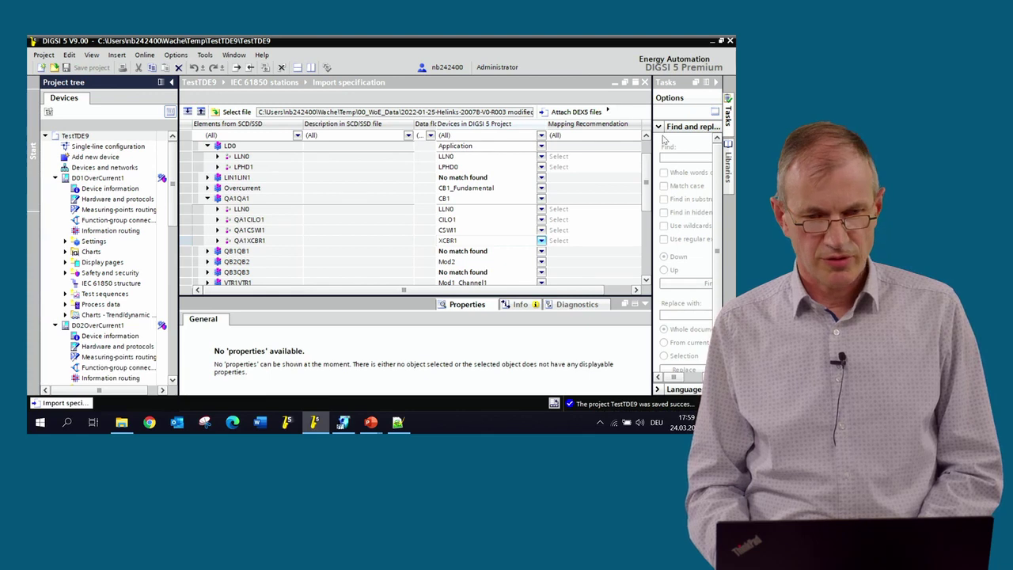
{"action": "scroll", "coordinate": [190, 202], "scroll_direction": "up", "scroll_amount": 1}
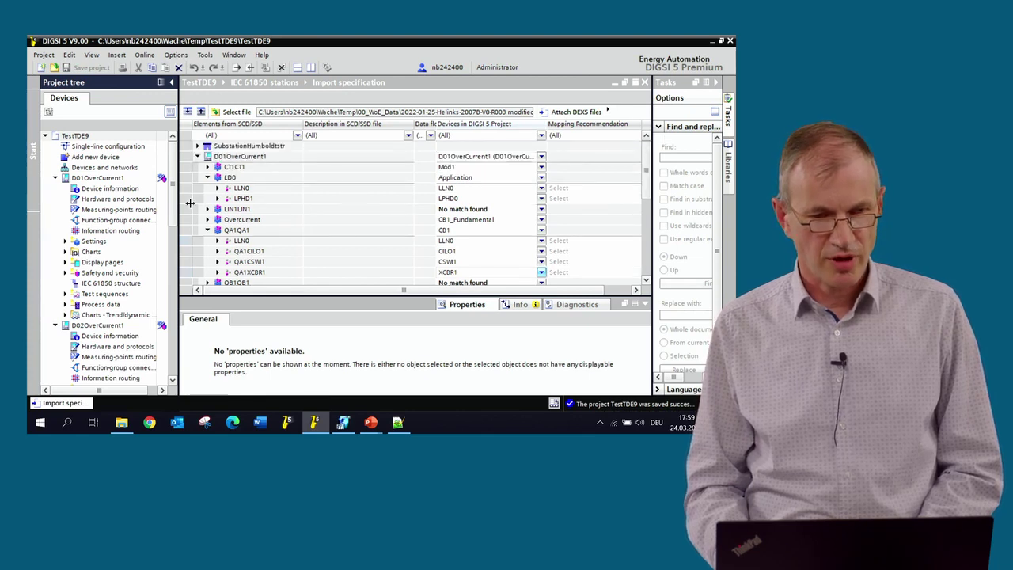
{"action": "left_click", "coordinate": [198, 156]}
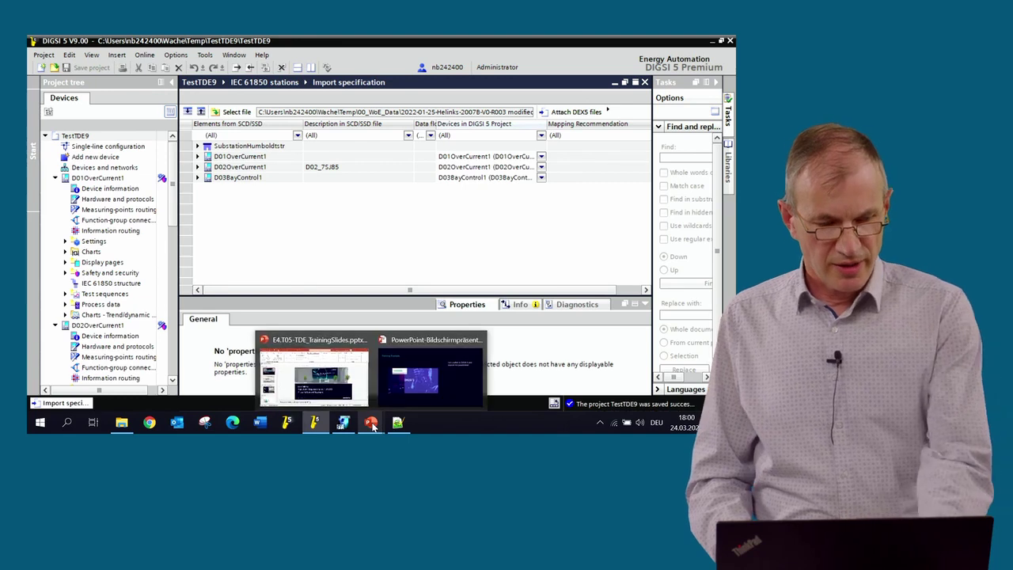
Switch to the PowerPoint slide show and advance to the "Summary – Take away" slide.
{"action": "key", "text": "alt+Tab"}
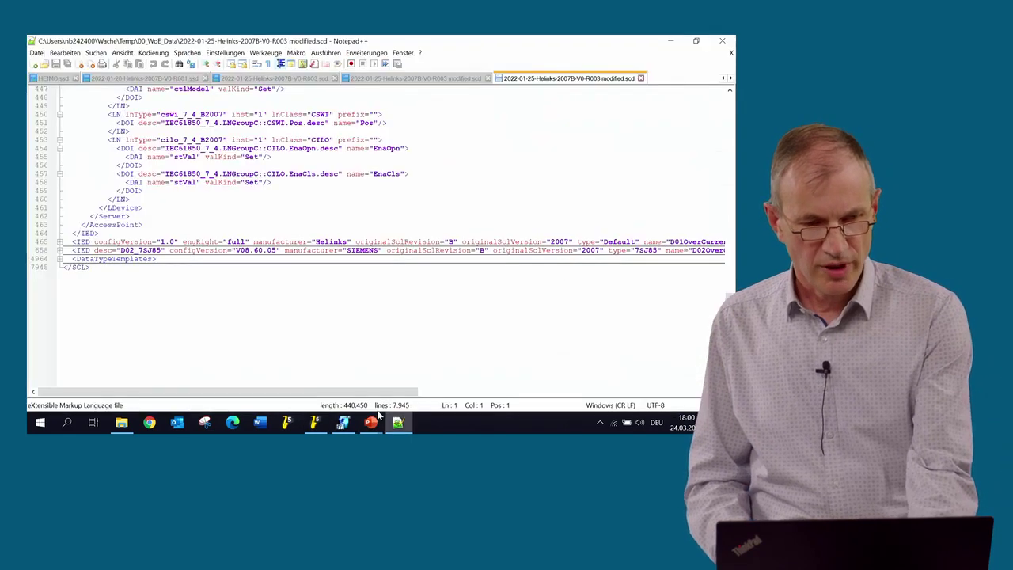
{"action": "key", "text": "alt+Tab"}
{"action": "key", "text": "alt+Tab"}
{"action": "key", "text": "alt+Tab"}
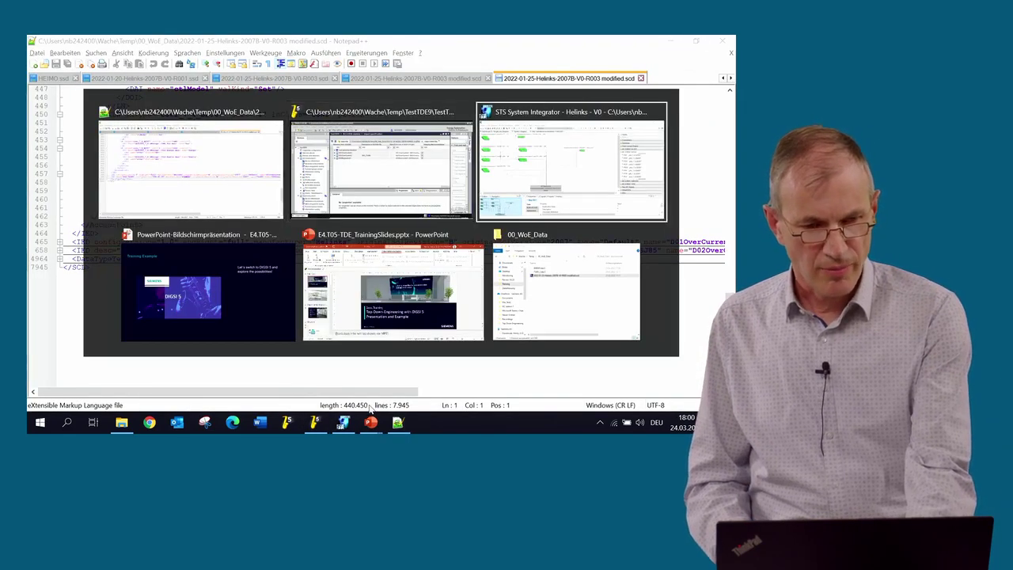
{"action": "key", "text": "alt+Tab"}
{"action": "key", "text": "alt+Tab"}
{"action": "key", "text": "alt+Tab"}
{"action": "key", "text": "alt+Tab"}
{"action": "key", "text": "alt+Tab"}
{"action": "key", "text": "alt+Tab"}
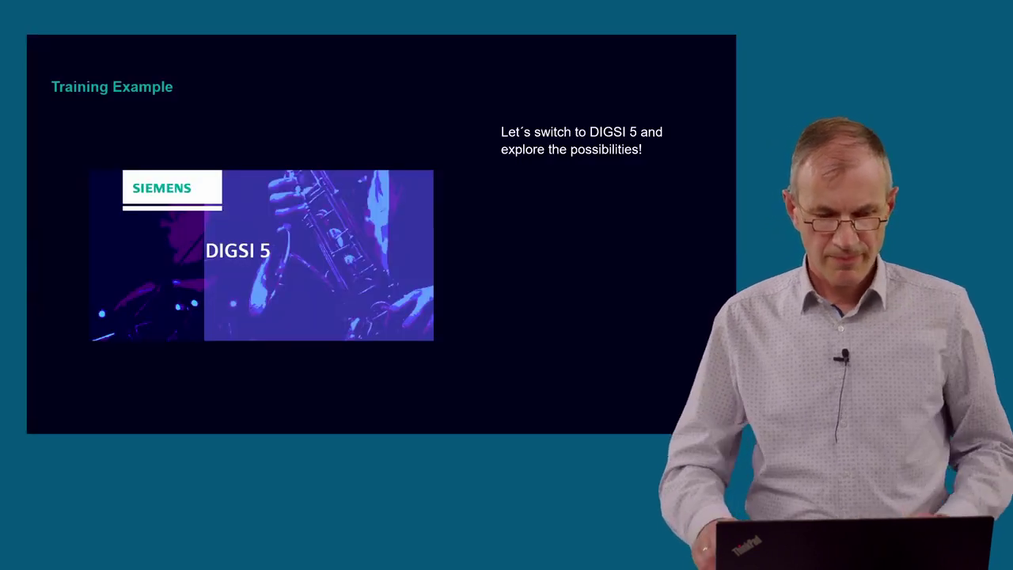
{"action": "key", "text": "Right"}
{"action": "key", "text": "Right"}
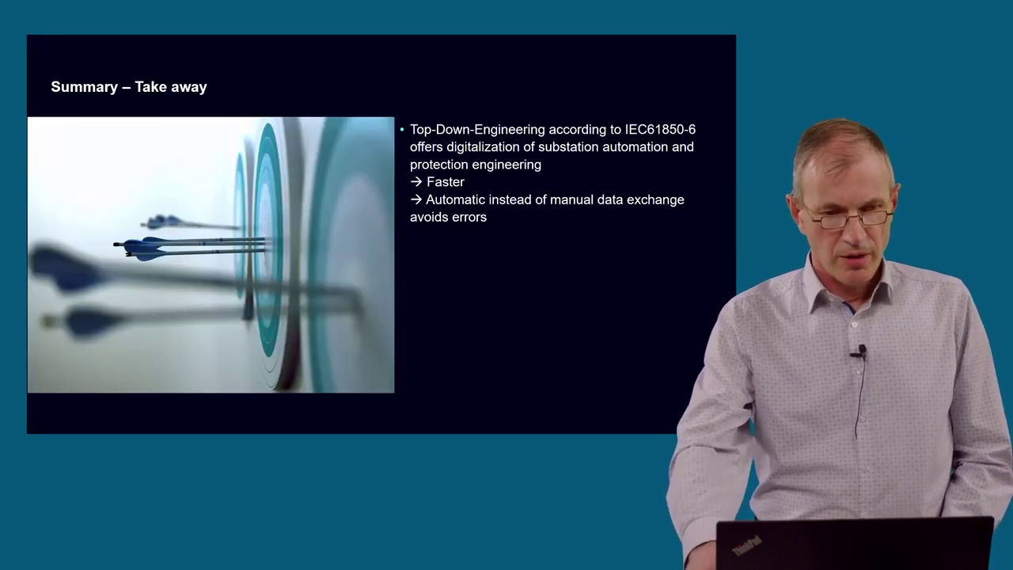